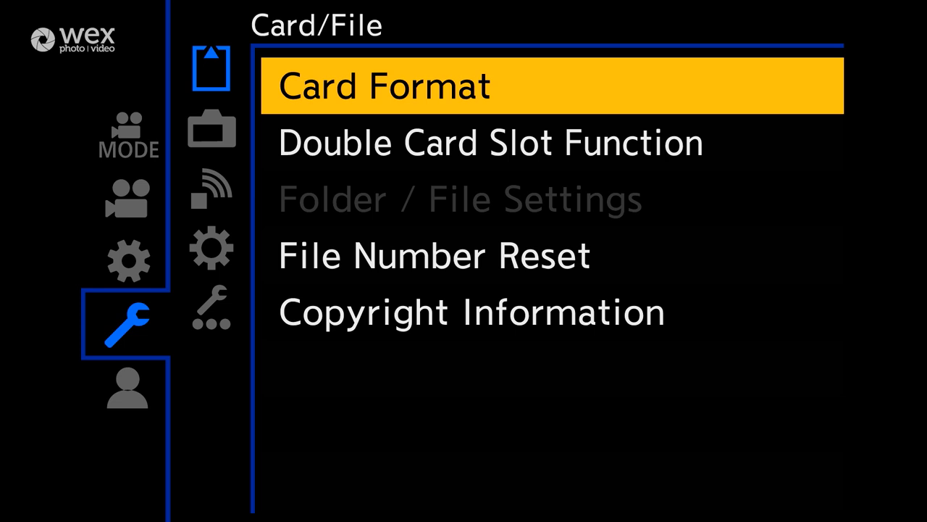
View the Double Card Slot Function settings and the File Number Reset options on the Card/File page
key(Down)
key(Return)
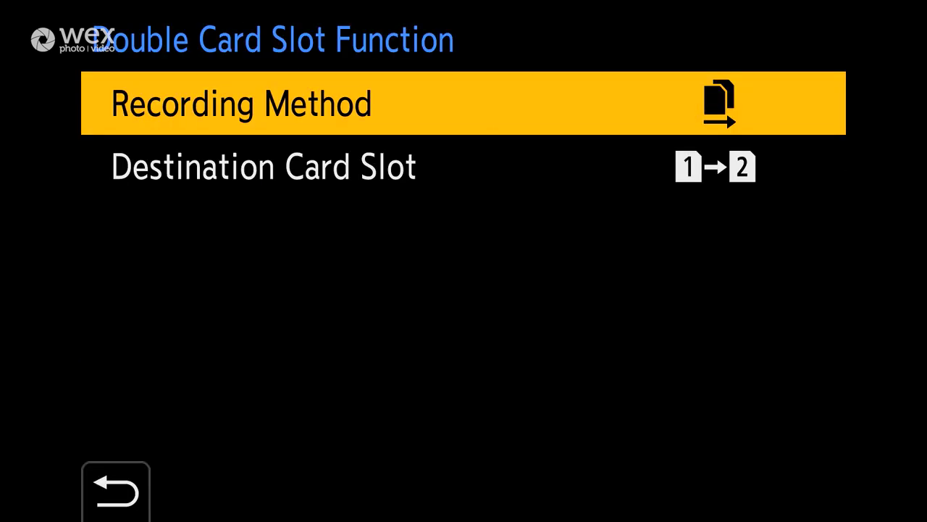
key(Escape)
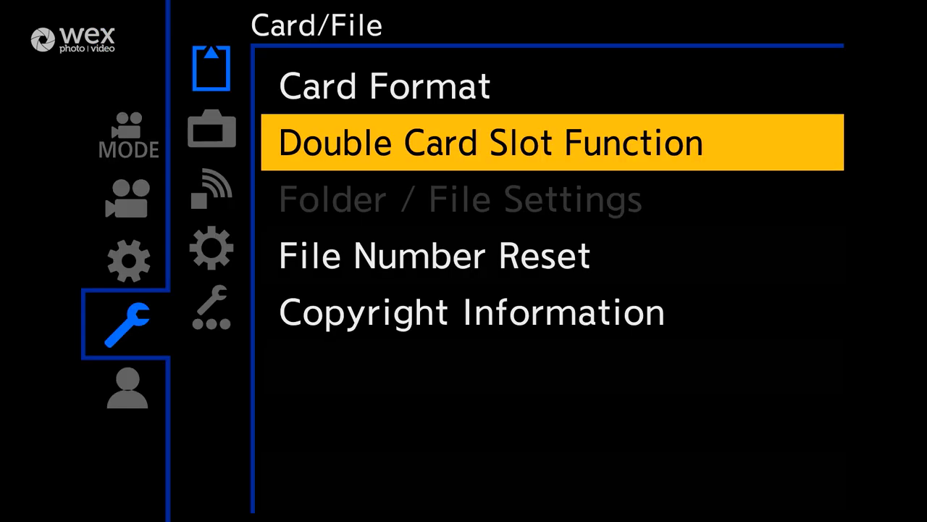
key(Down)
key(Return)
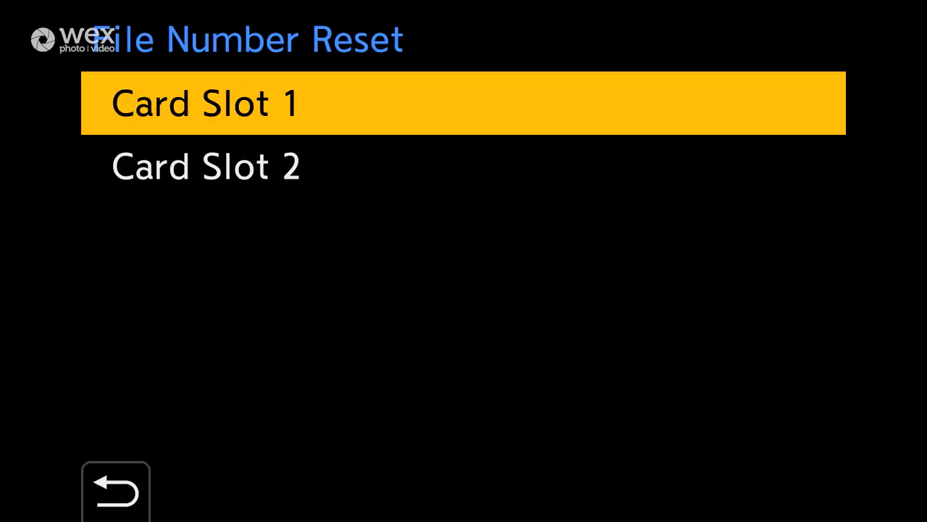
key(Escape)
Look at the Copyright Information settings and return to the Card/File page
key(Down)
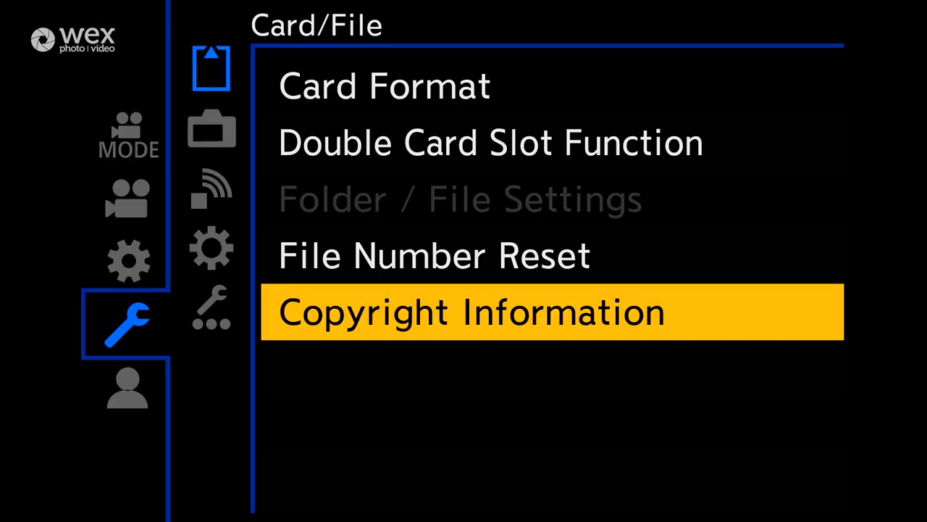
key(Return)
key(Escape)
Open the Recording Method options of the Double Card Slot Function
key(Up)
key(Up)
key(Return)
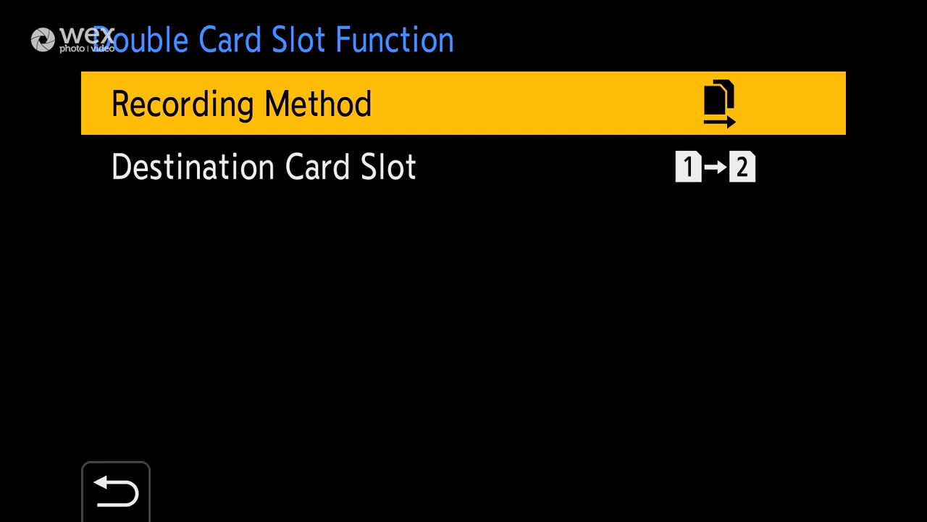
key(Return)
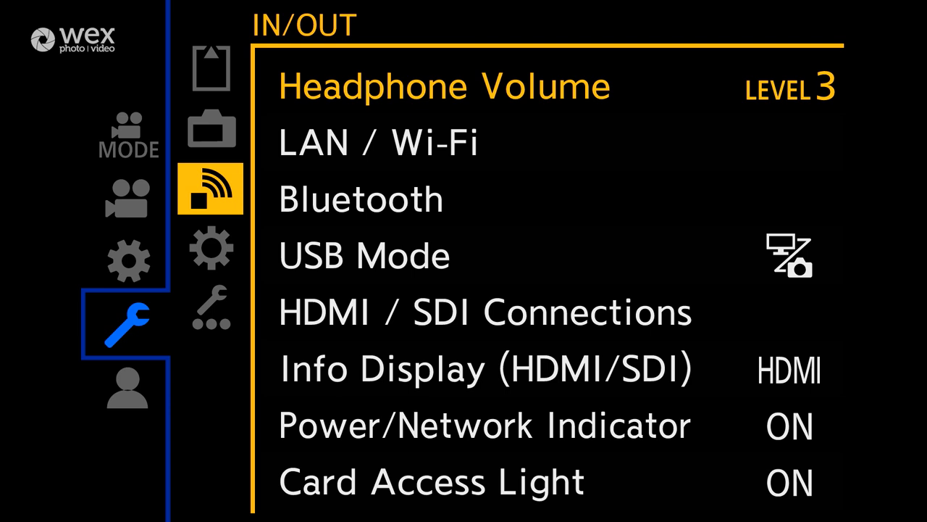
Try lower and higher Headphone Volume levels on the IN/OUT page and settle on LEVEL 3
key(Right)
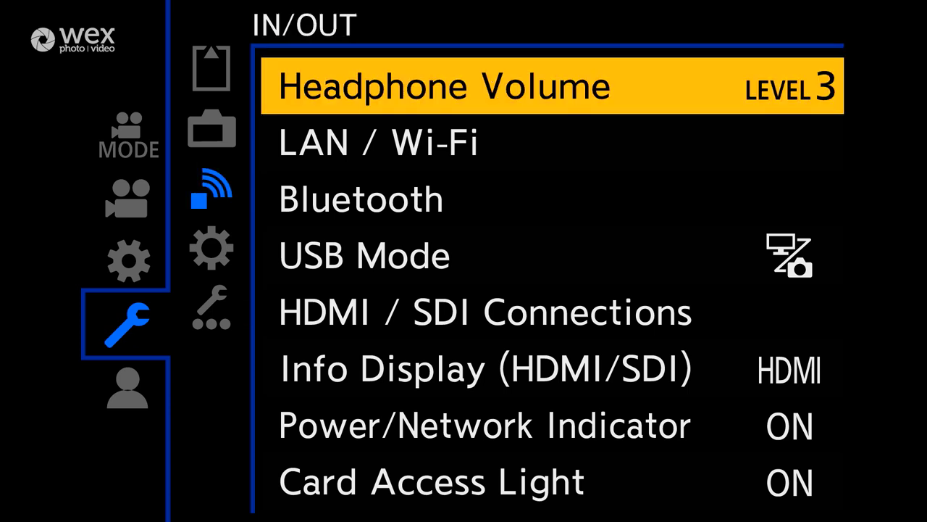
key(Right)
key(Down)
key(Down)
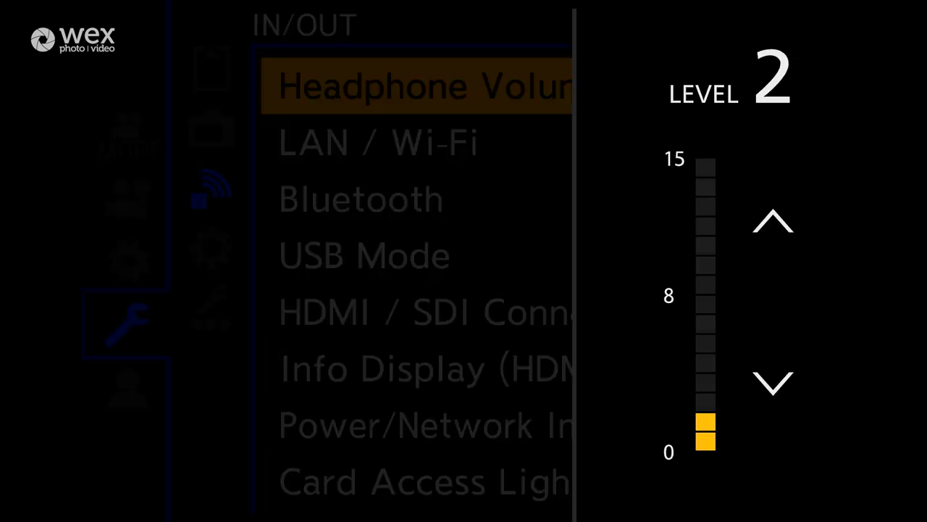
key(Up)
key(Up)
key(Up)
key(Up)
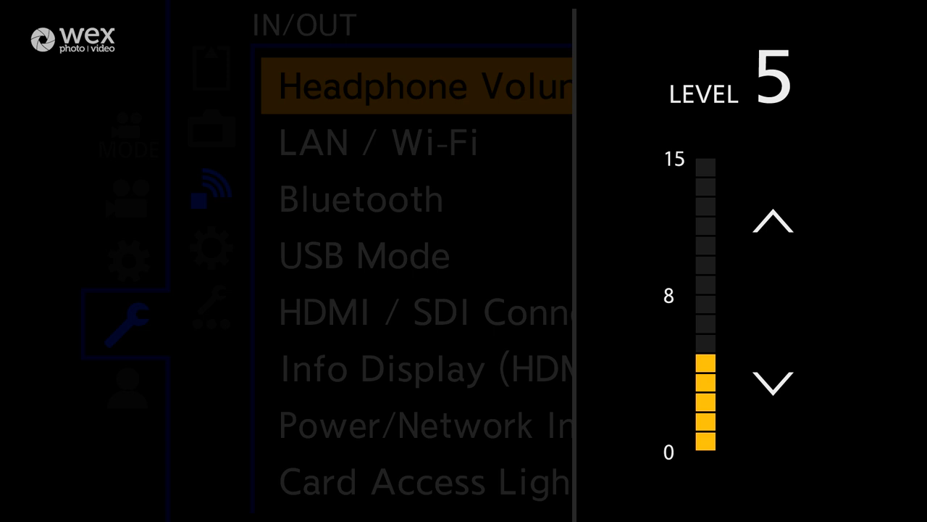
key(Down)
key(Up)
key(Up)
key(Up)
key(Up)
key(Down)
key(Down)
key(Down)
key(Down)
key(Down)
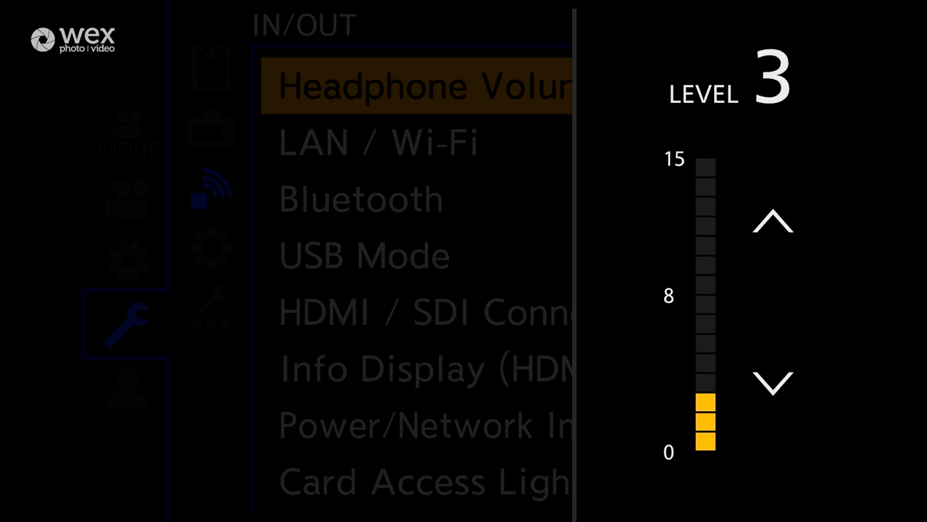
key(Return)
View the LAN / Wi-Fi function, LAN / Wi-Fi setup and streaming setup entries
key(Down)
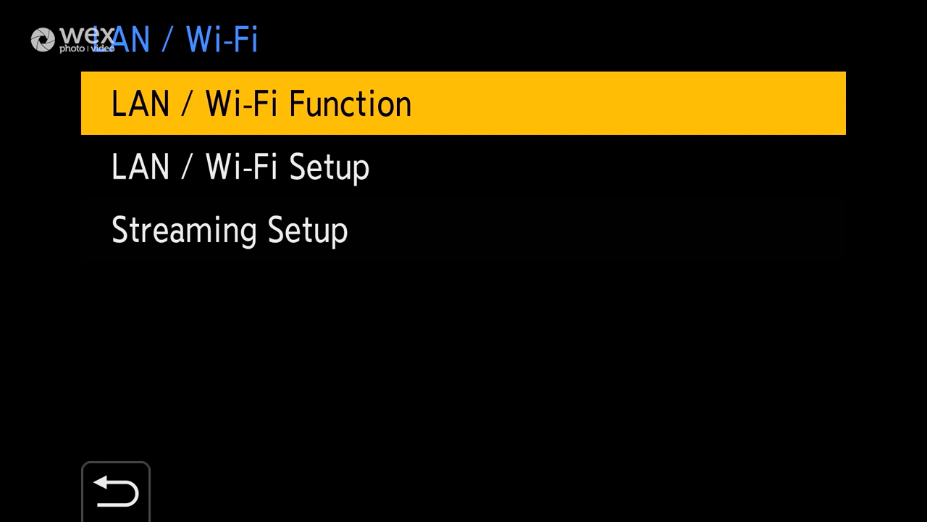
key(Down)
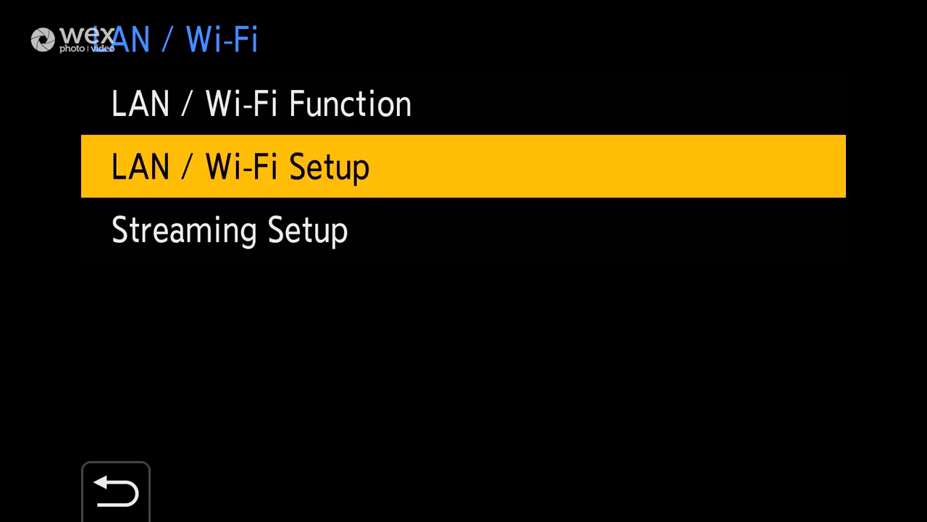
key(Left)
Look through the Bluetooth settings, including Returning from Sleep Mode and Location Logging
key(Down)
key(Right)
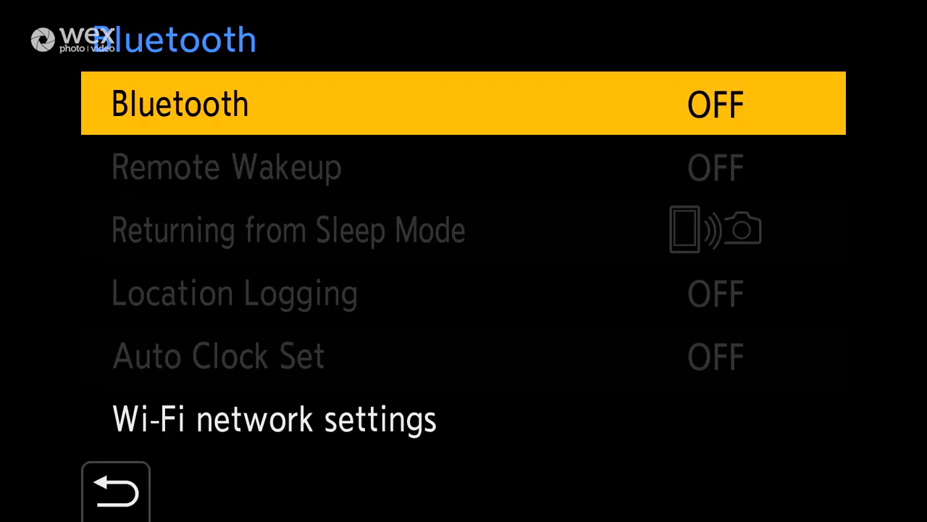
key(Down)
key(Down)
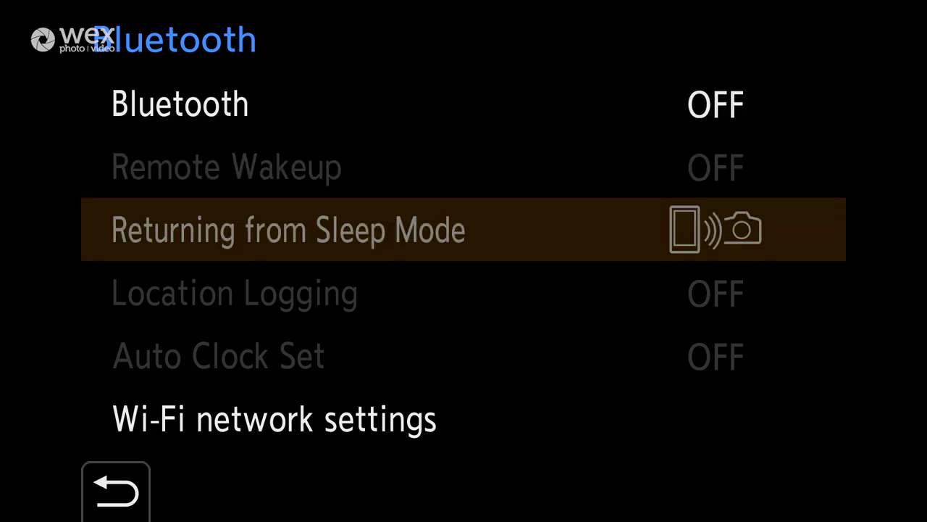
key(Down)
key(Up)
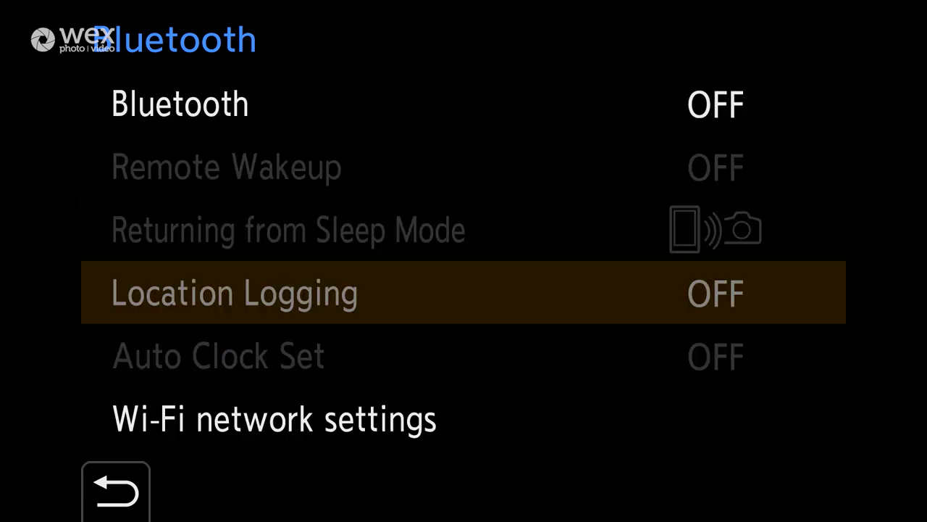
key(Escape)
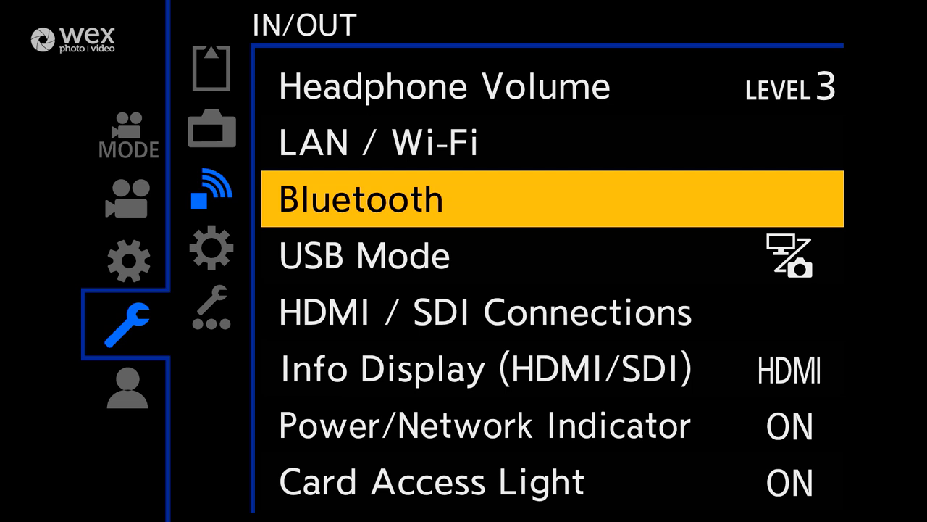
Check the LUT View Assist (HDMI) choices within HDMI / SDI Connections and keep OFF selected
key(Down)
key(Down)
key(Return)
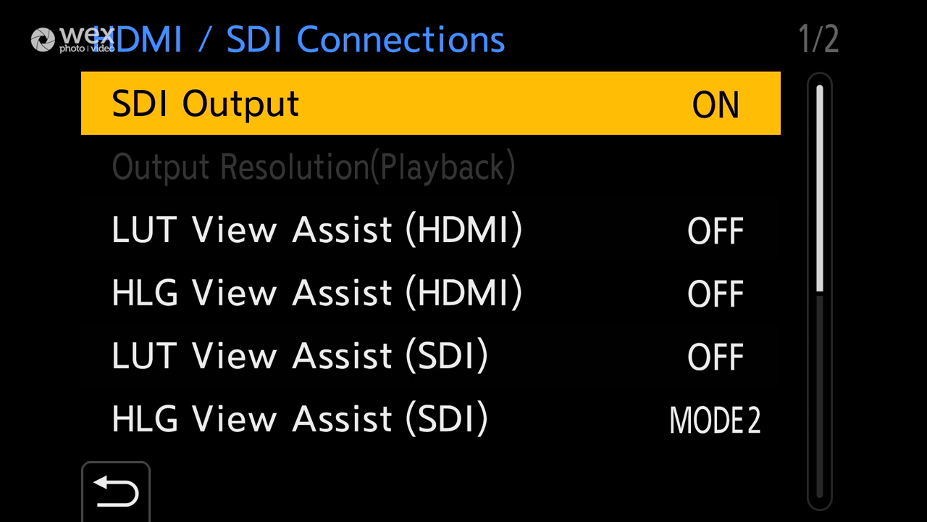
key(Down)
key(Down)
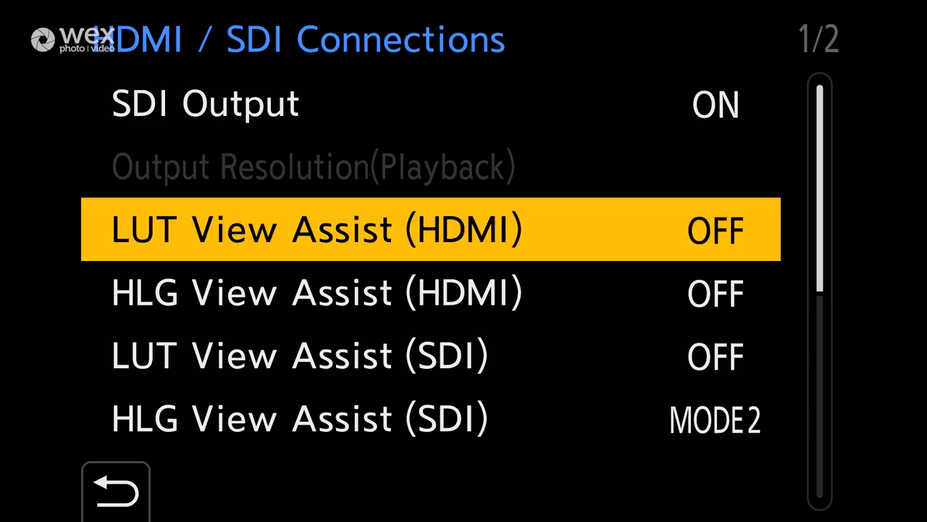
key(Right)
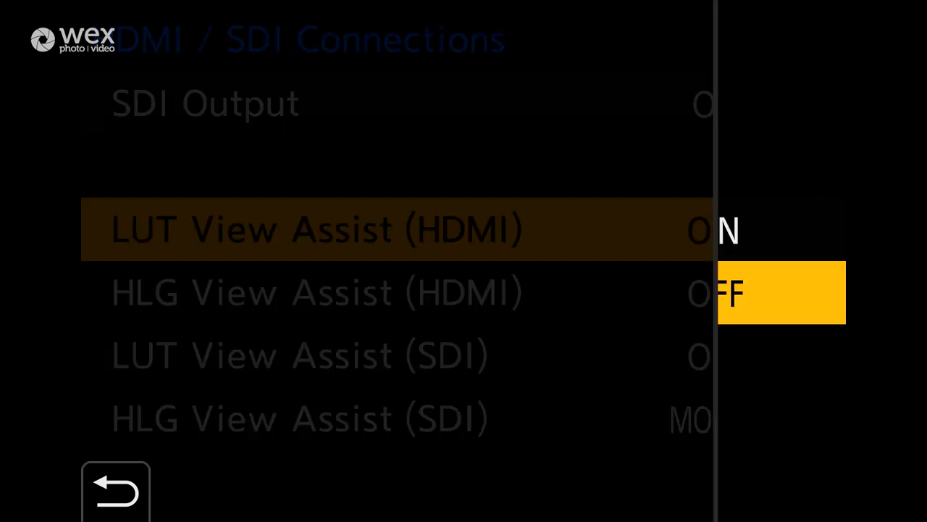
key(Up)
key(Down)
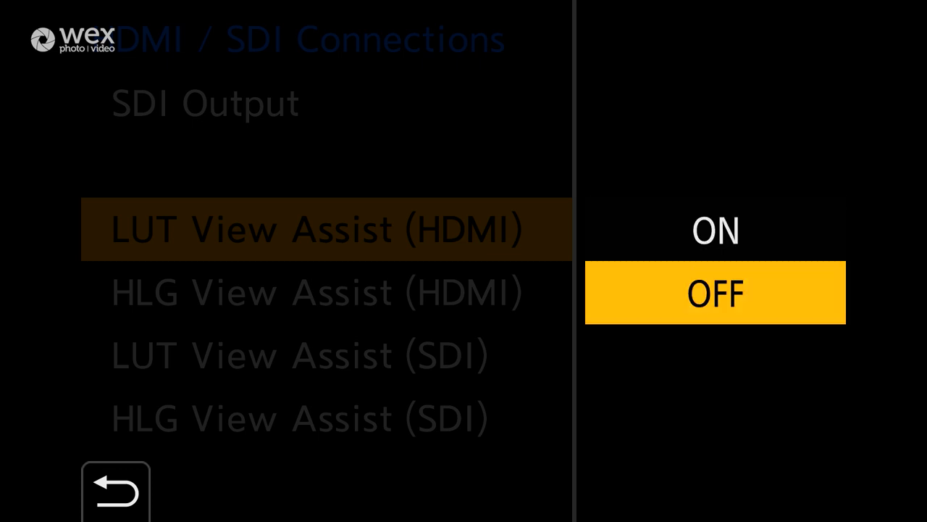
key(Return)
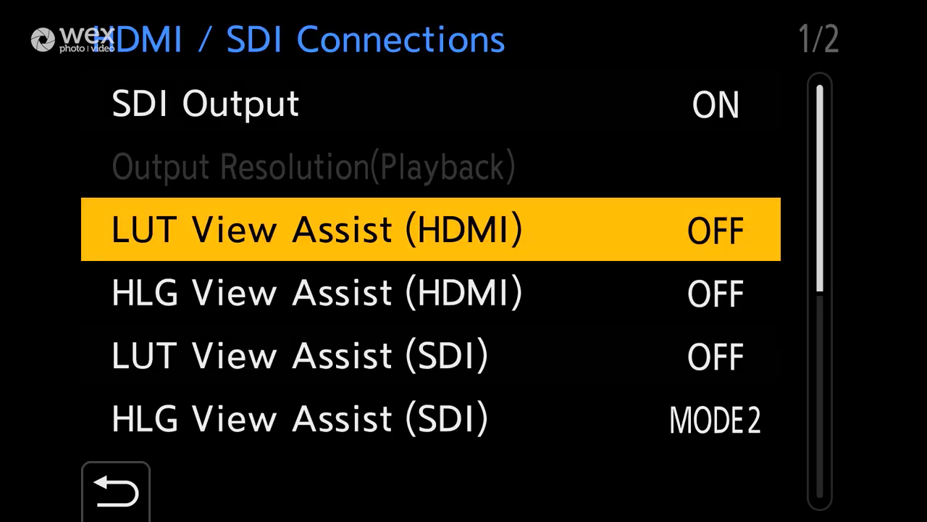
Look through the remaining HDMI / SDI Connections settings up to Background Color(Playback), and return to the IN/OUT page
key(Down)
key(Down)
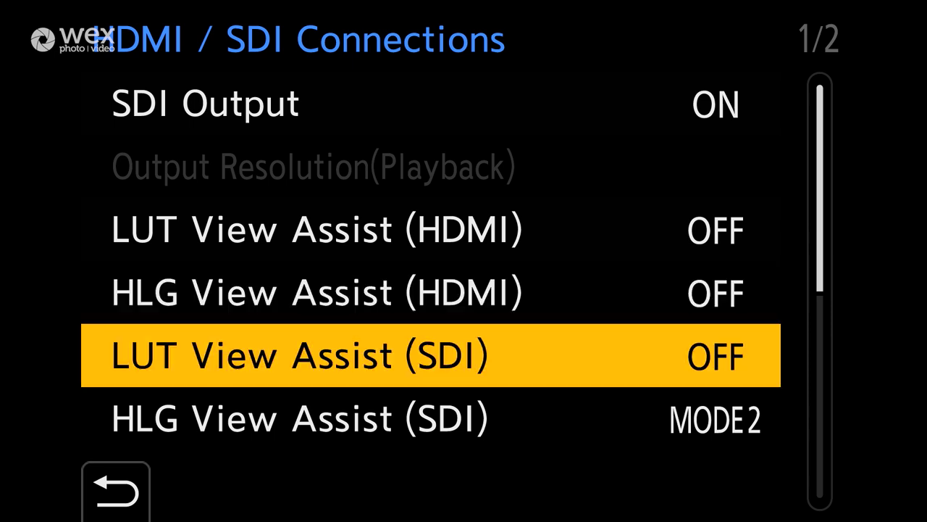
key(Down)
key(Down)
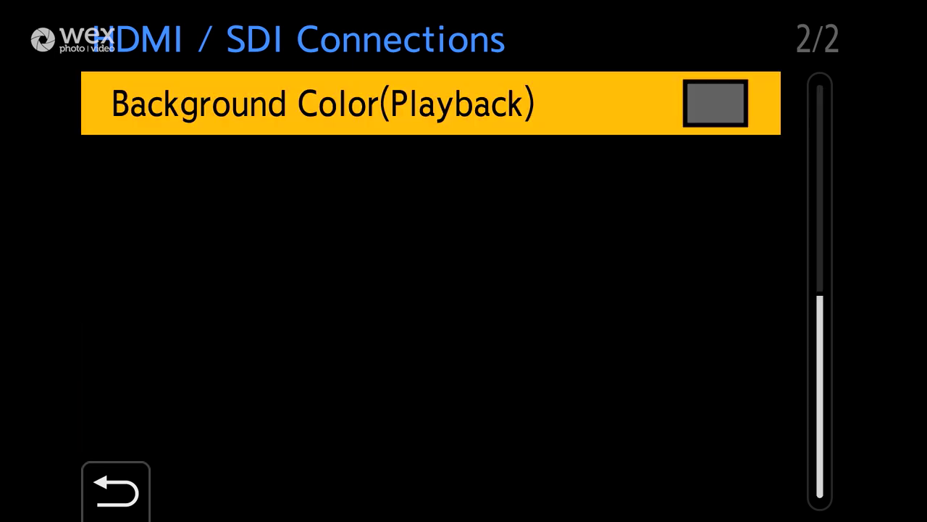
key(Up)
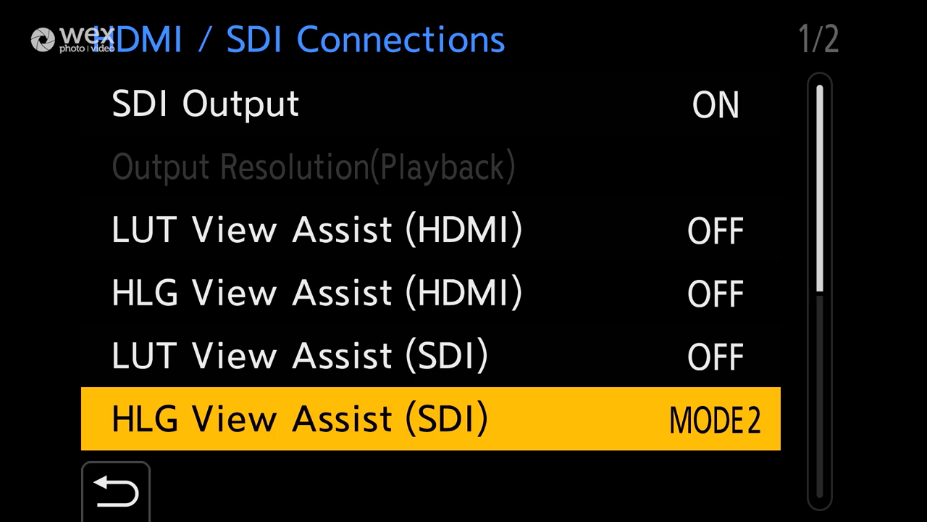
key(Left)
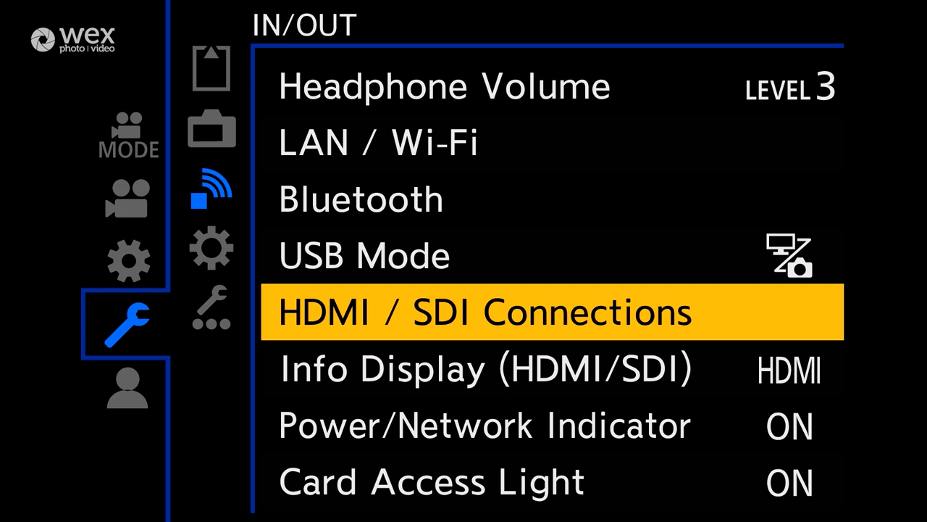
Check the Info Display (HDMI/SDI) entry and the Power/Network Indicator choices, keeping the indicator ON
key(Down)
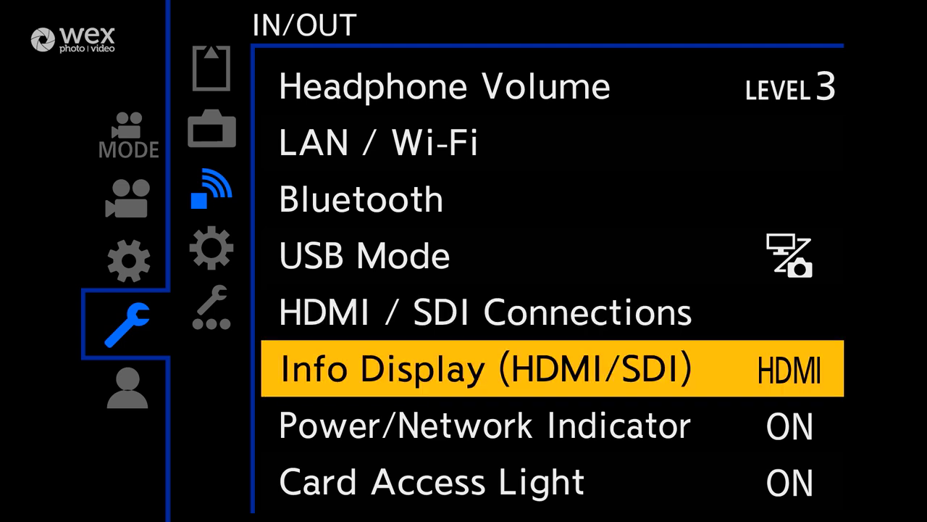
key(Down)
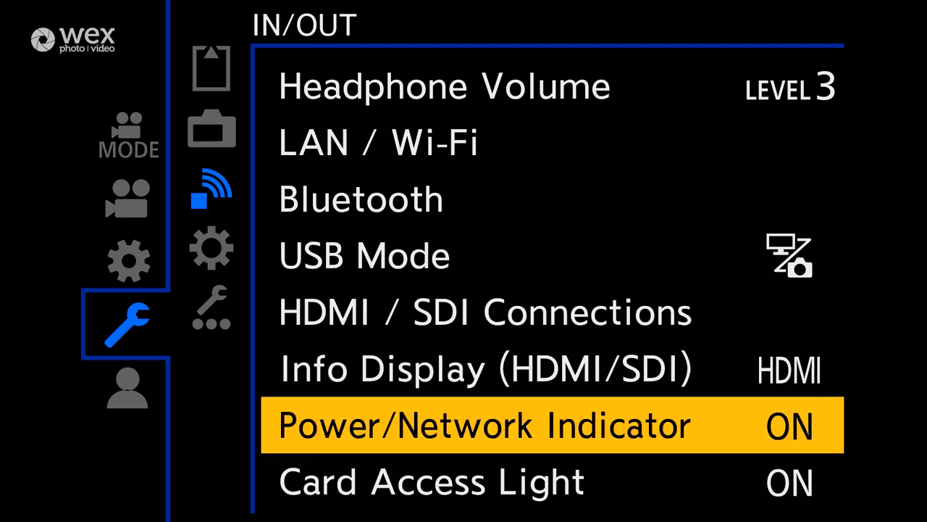
key(Right)
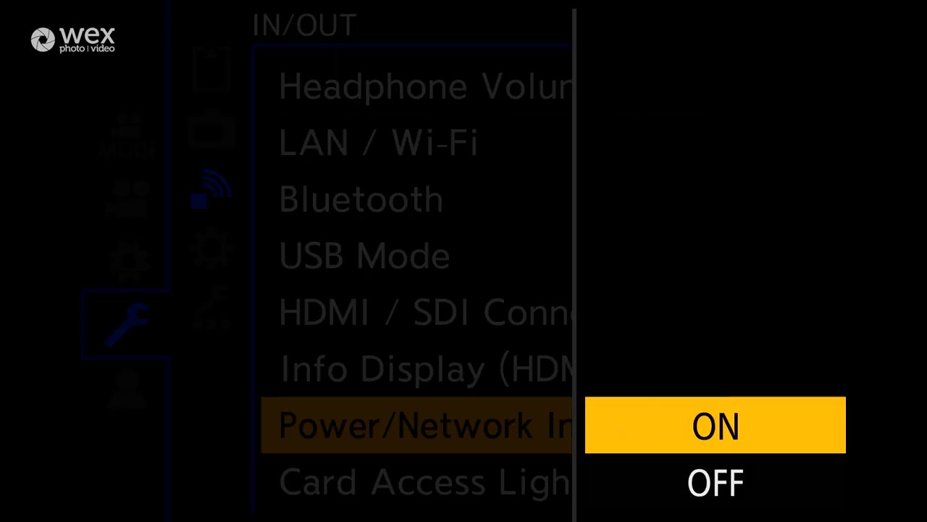
key(Return)
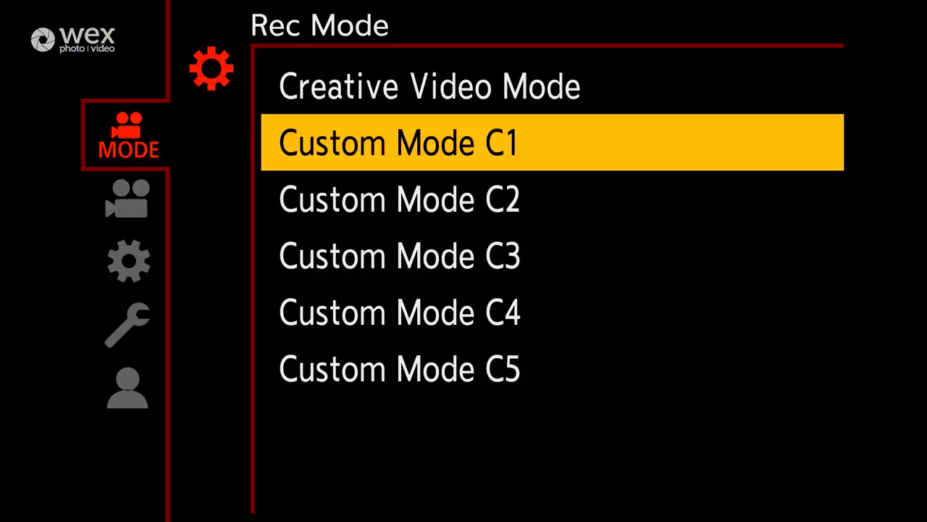
Go from the Rec Mode page to the setup category's Setting page with the custom mode save and load entries
key(Left)
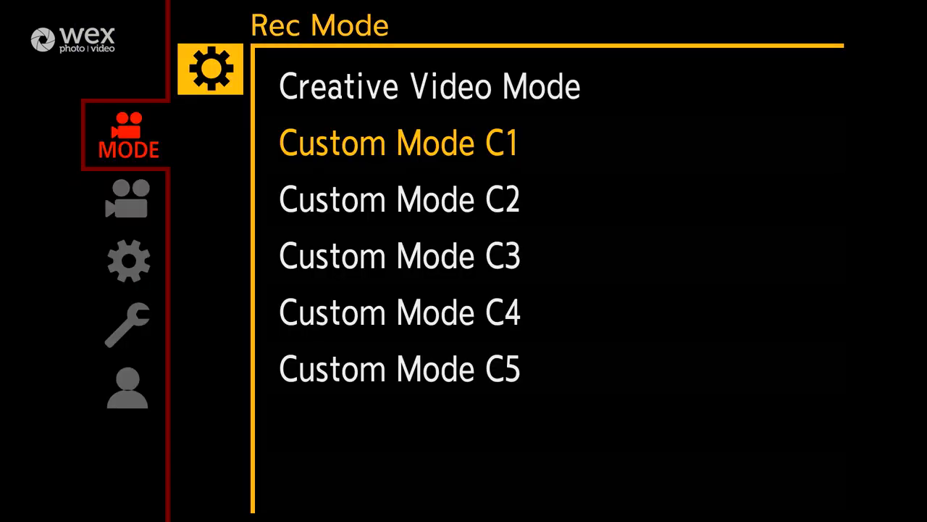
key(Left)
key(Down)
key(Down)
key(Down)
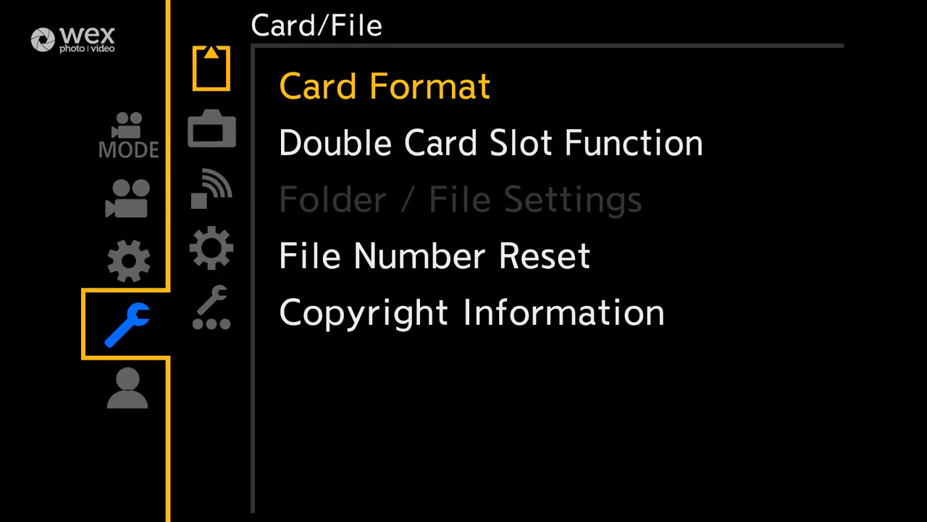
key(Right)
key(Down)
key(Down)
key(Down)
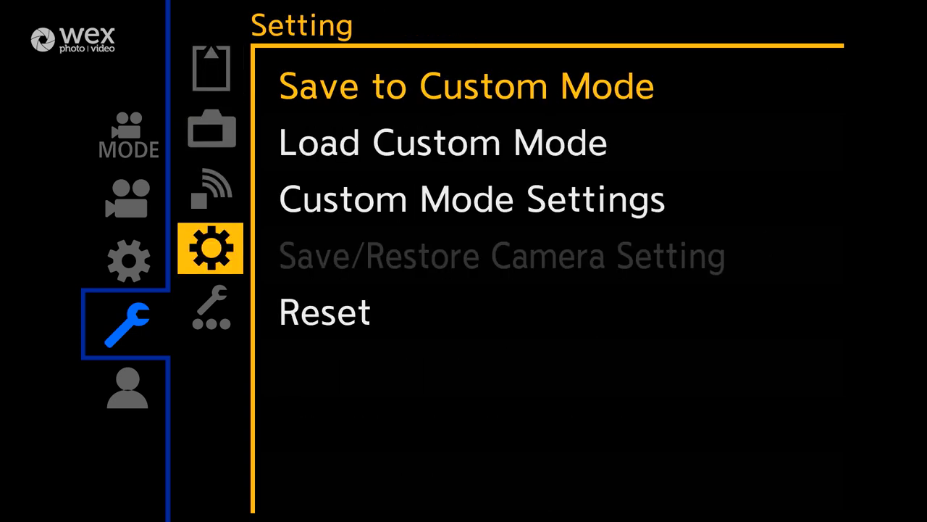
Return to the Rec Mode category and go on to the Image Quality 1 page of the video category
key(Left)
key(Up)
key(Up)
key(Up)
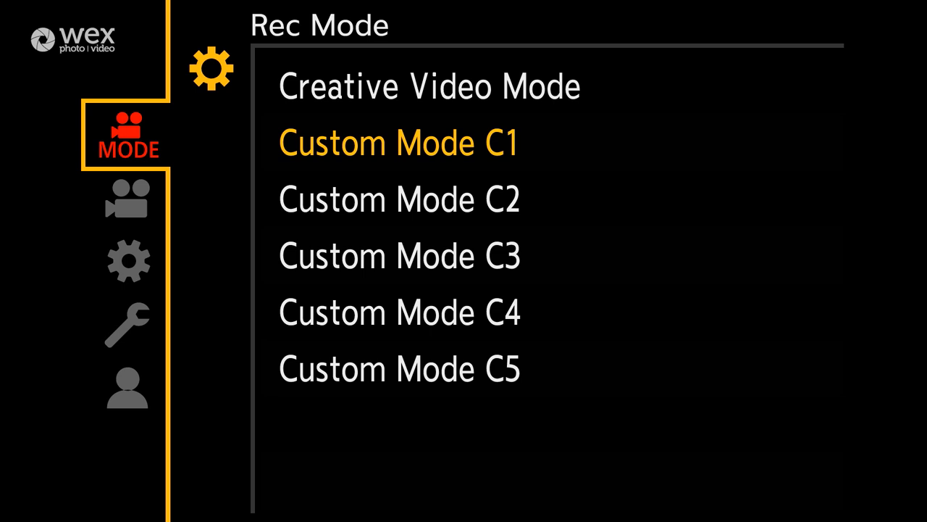
key(Down)
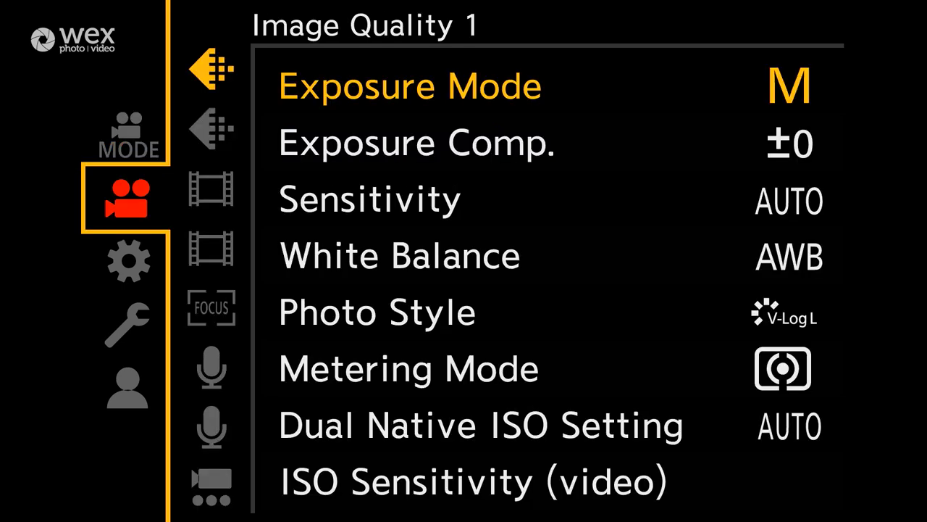
key(Right)
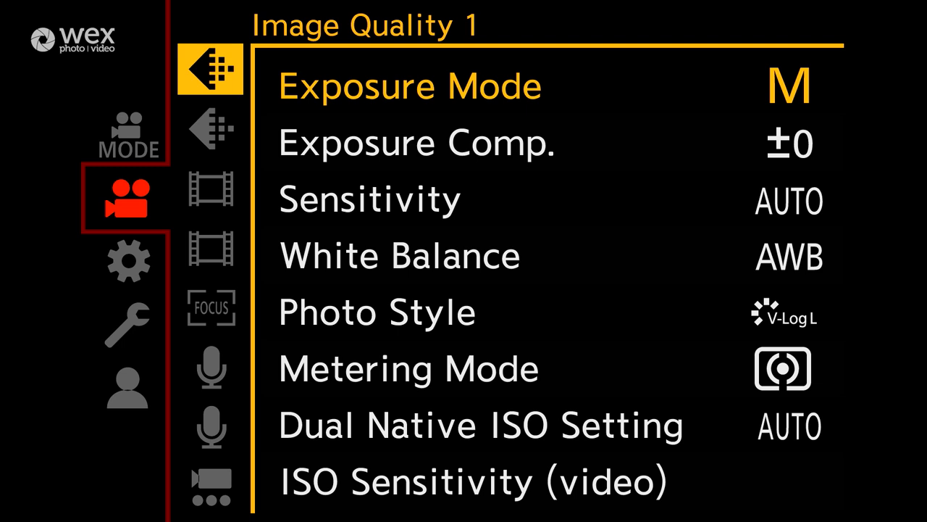
Check the P, A, S and M choices of Exposure Mode on the Image Quality 1 page, keeping M
key(Right)
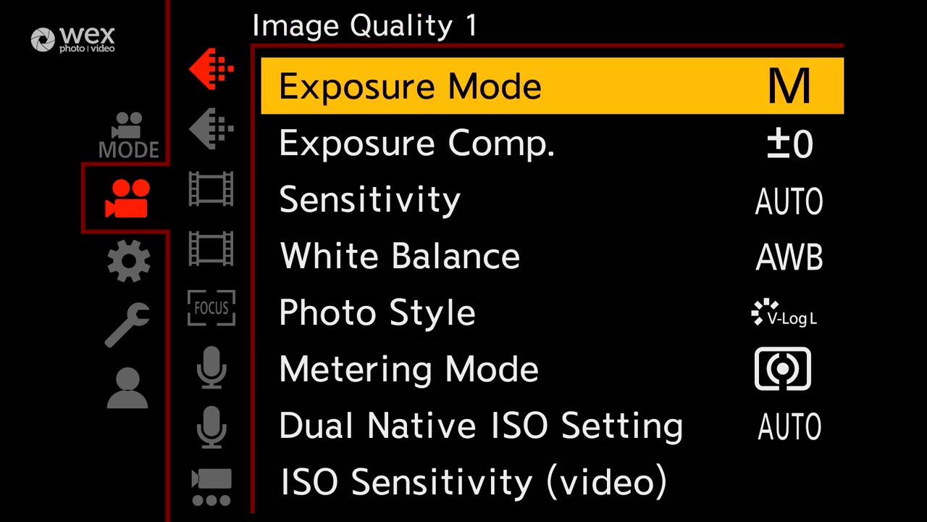
key(Right)
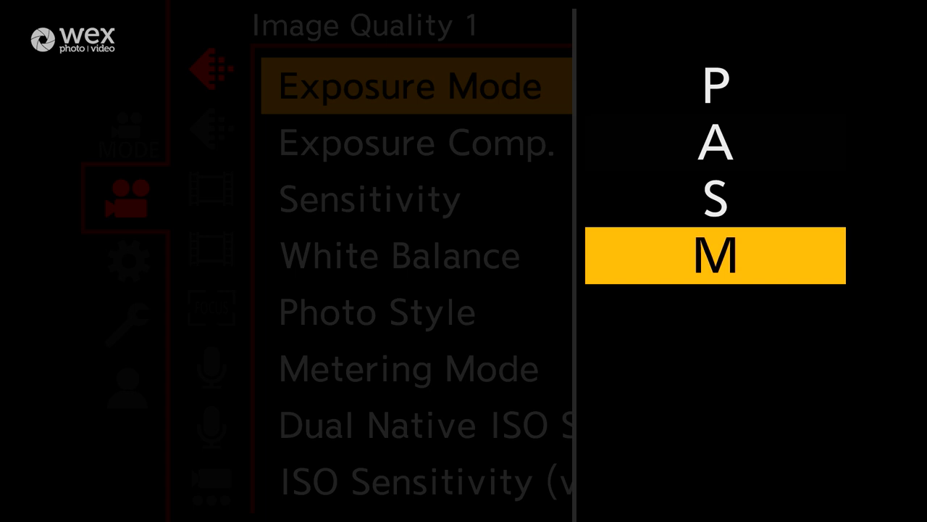
key(Up)
key(Up)
key(Up)
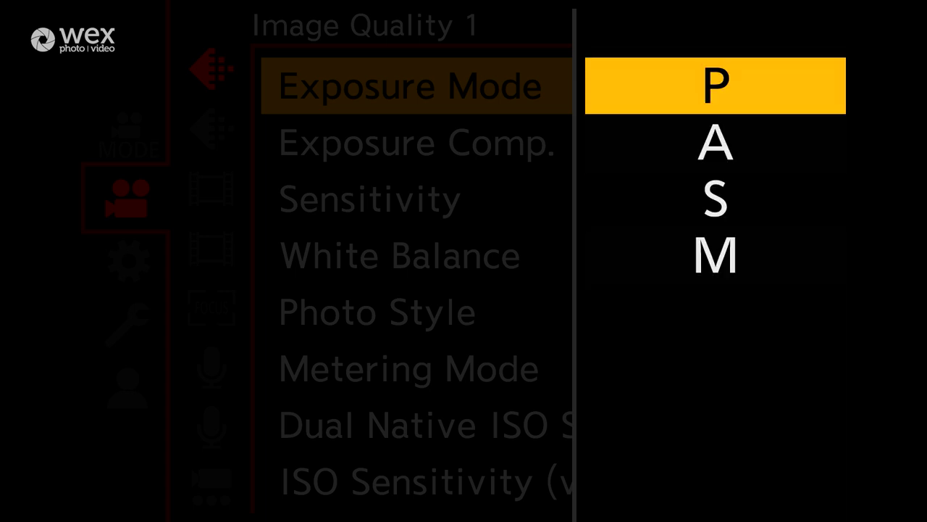
key(Left)
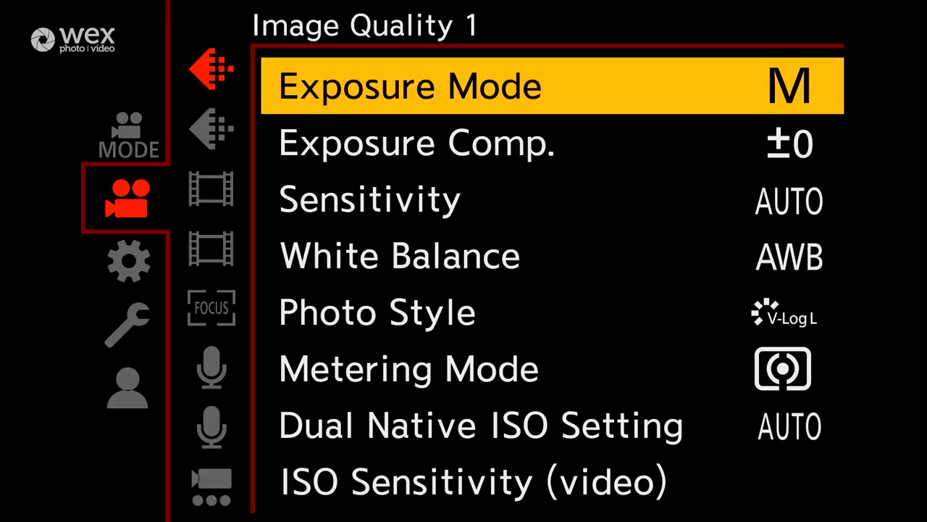
Preview the Hybrid Log Gamma, Like709 and Cinelike V2 photo styles under Photo Style, keeping V-Log L
key(Down)
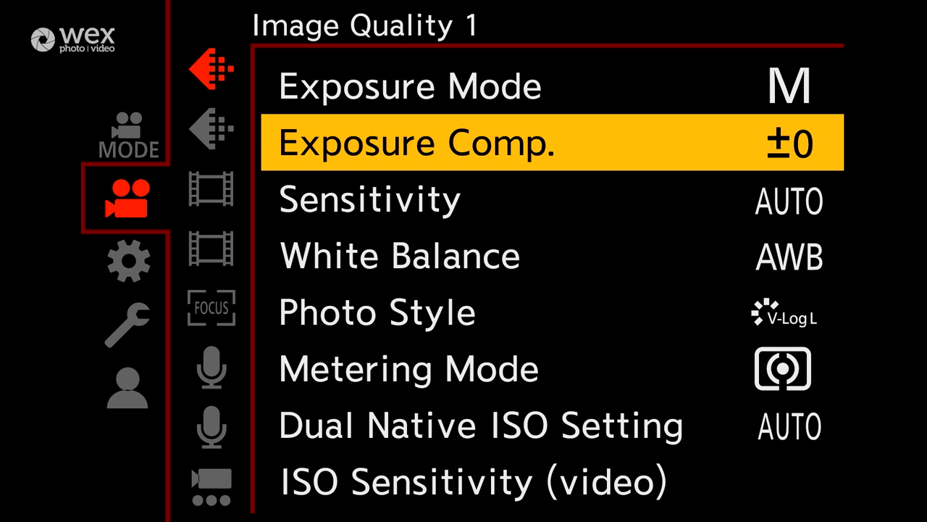
key(Down)
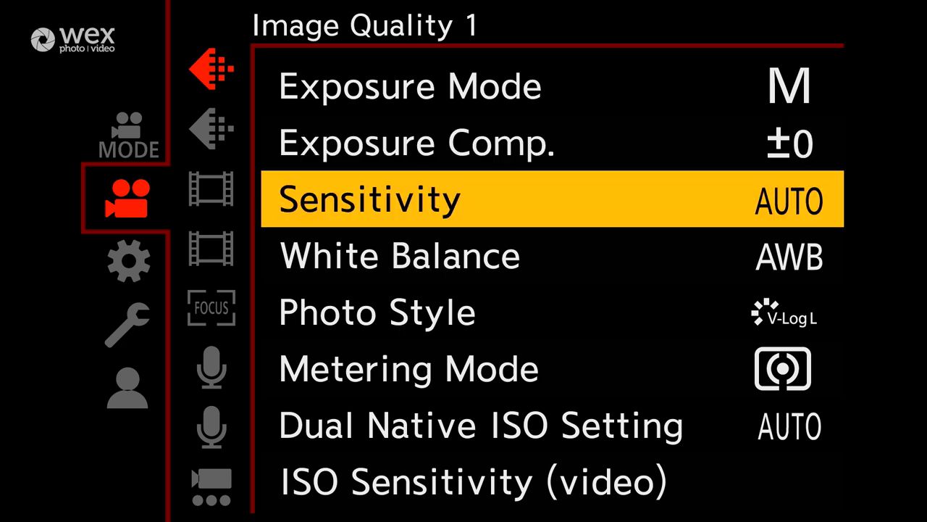
key(Down)
key(Down)
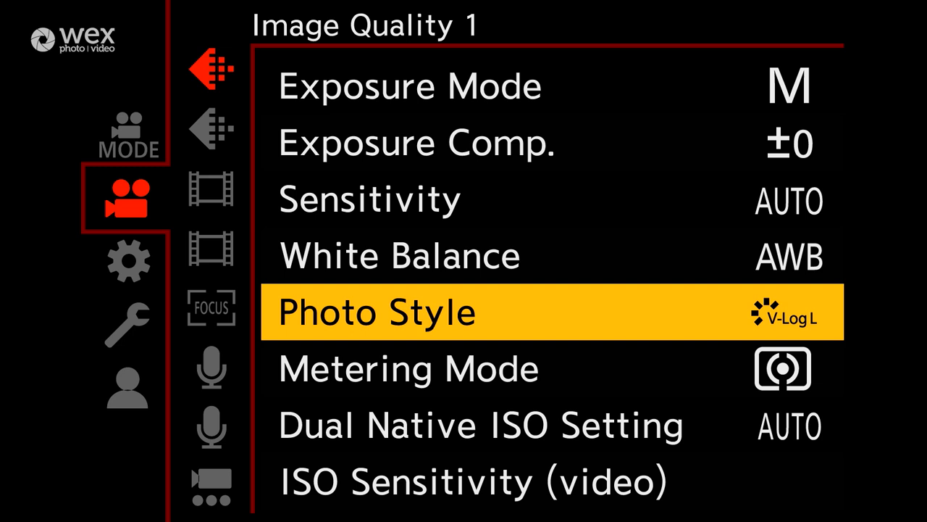
key(Return)
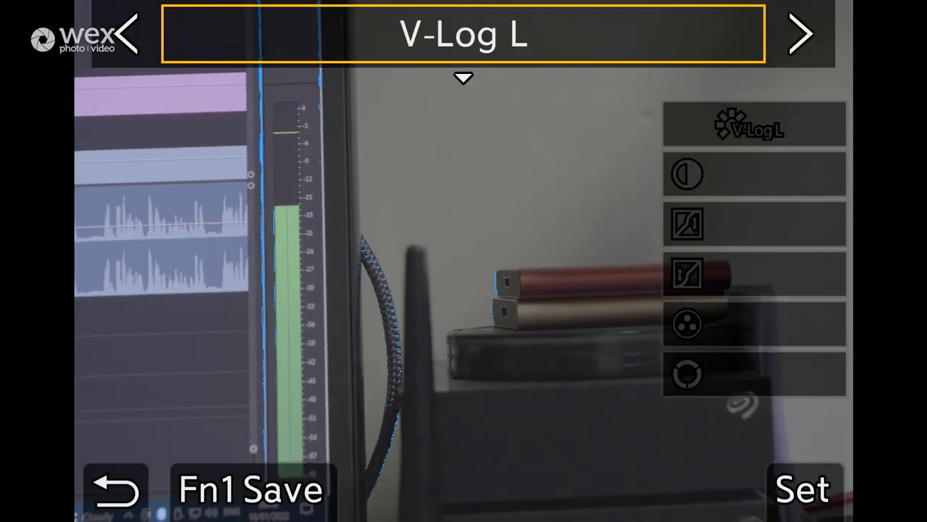
key(Right)
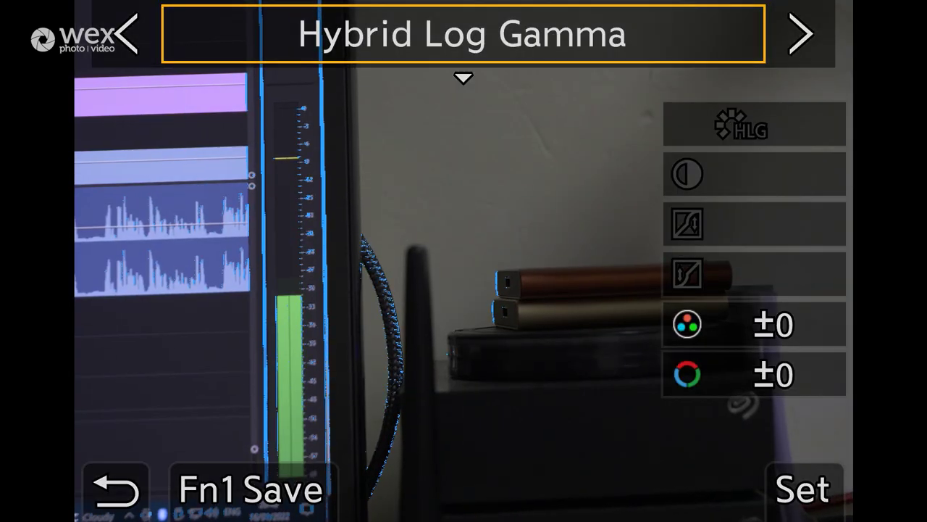
key(Left)
key(Left)
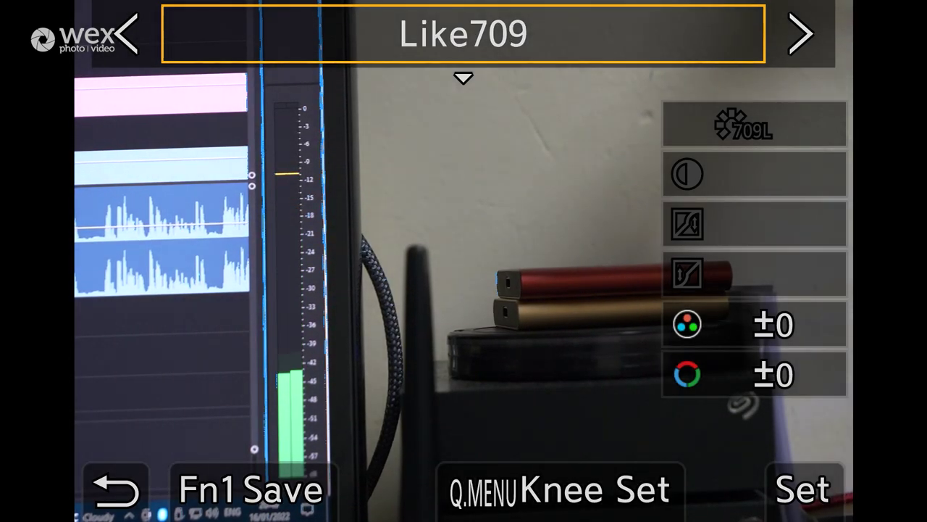
key(Right)
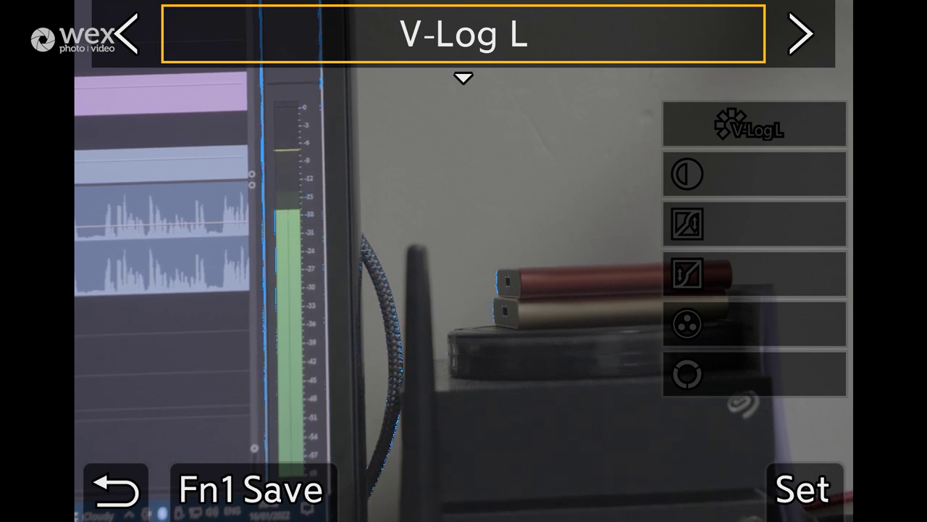
key(Left)
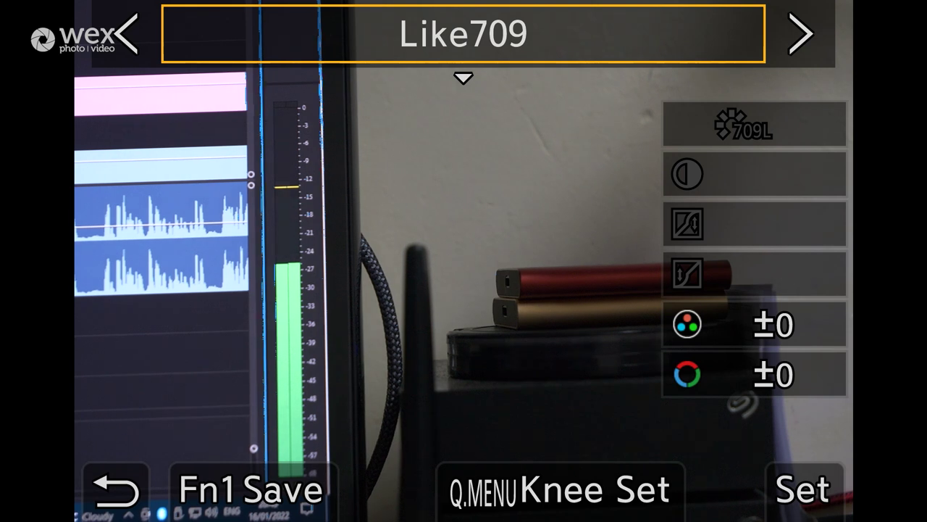
key(Left)
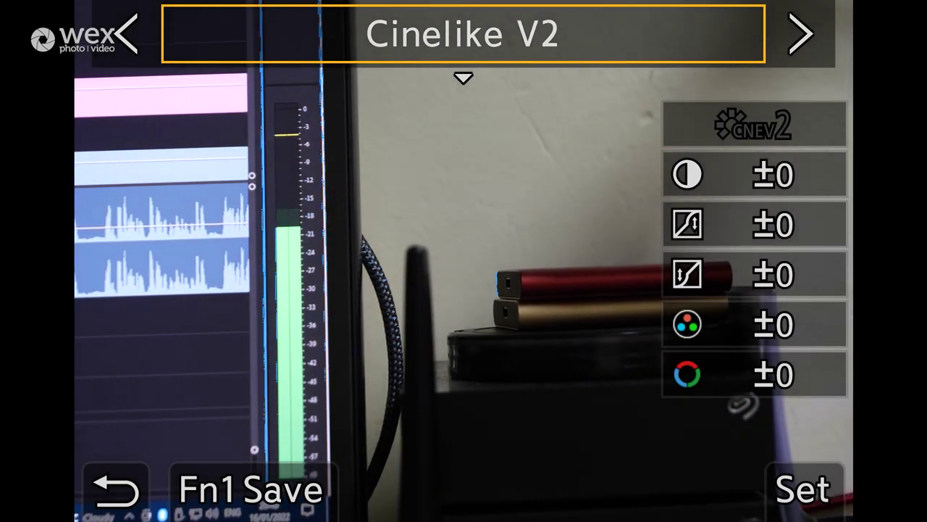
key(Right)
key(Right)
key(Return)
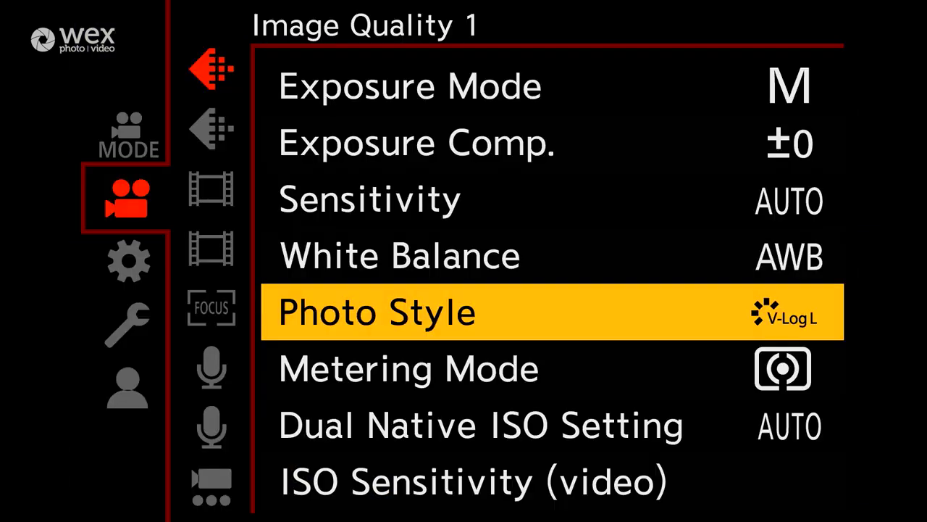
Browse the Rec Quality formats on the Image Format 1 page from FHD up to C4K, and leave without choosing another one
key(Down)
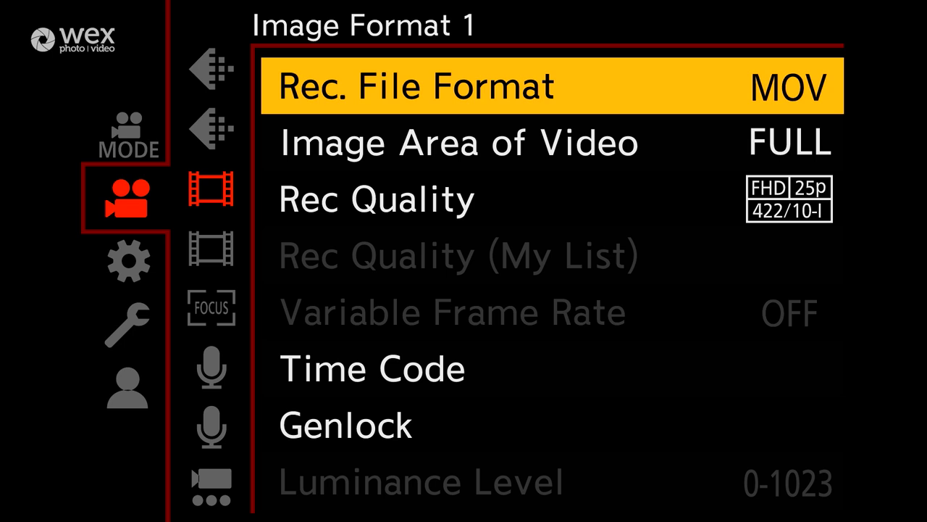
key(Down)
key(Down)
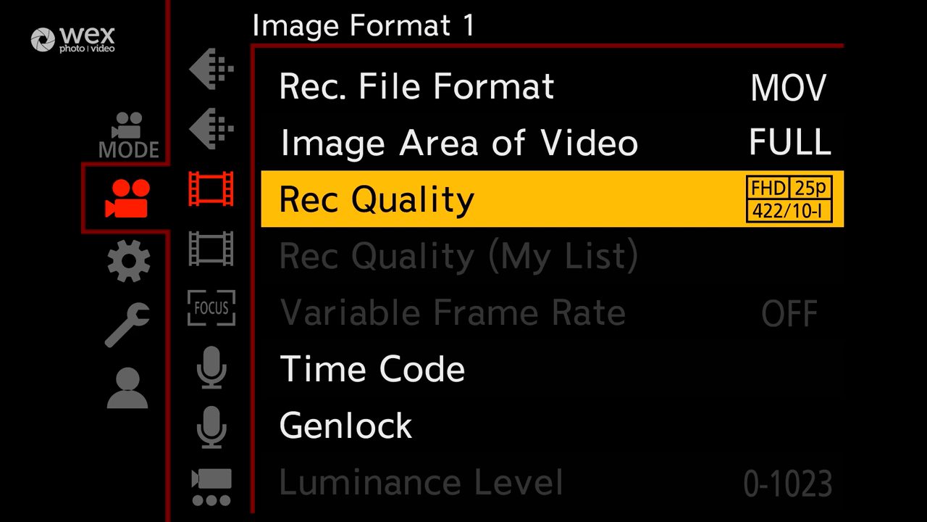
key(Return)
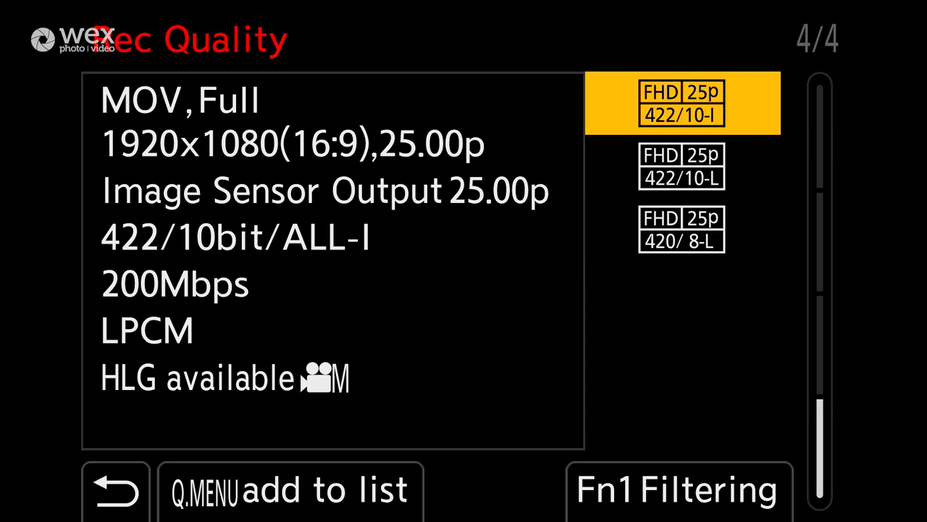
key(Up)
key(Up)
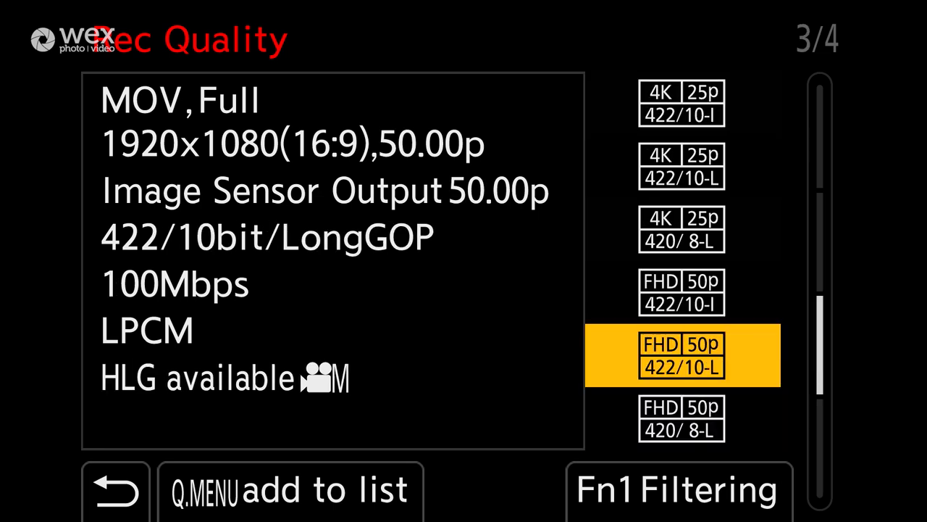
key(Up)
key(Up)
key(Up)
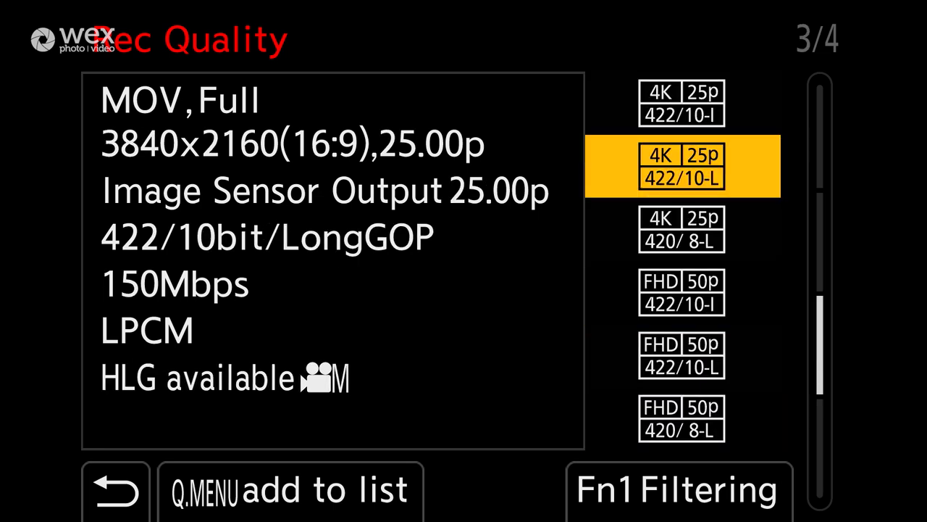
key(Up)
key(Up)
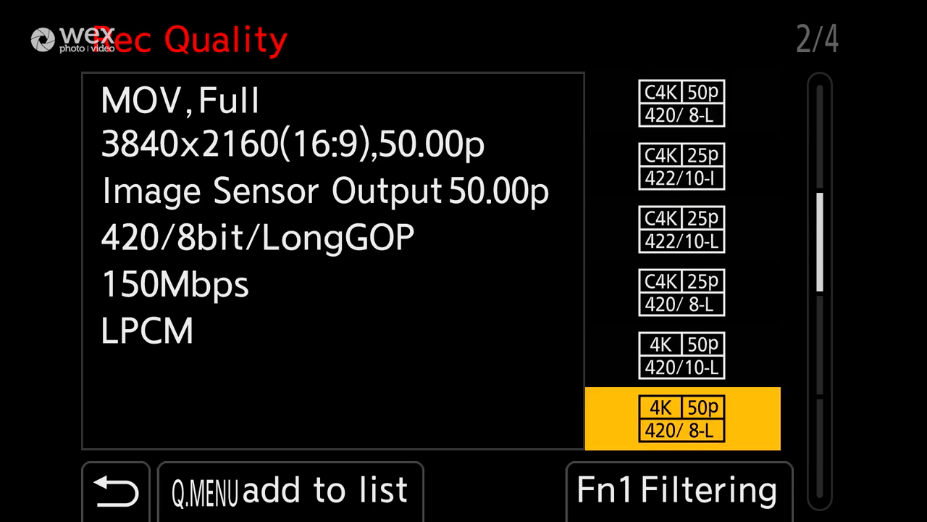
key(Up)
key(Up)
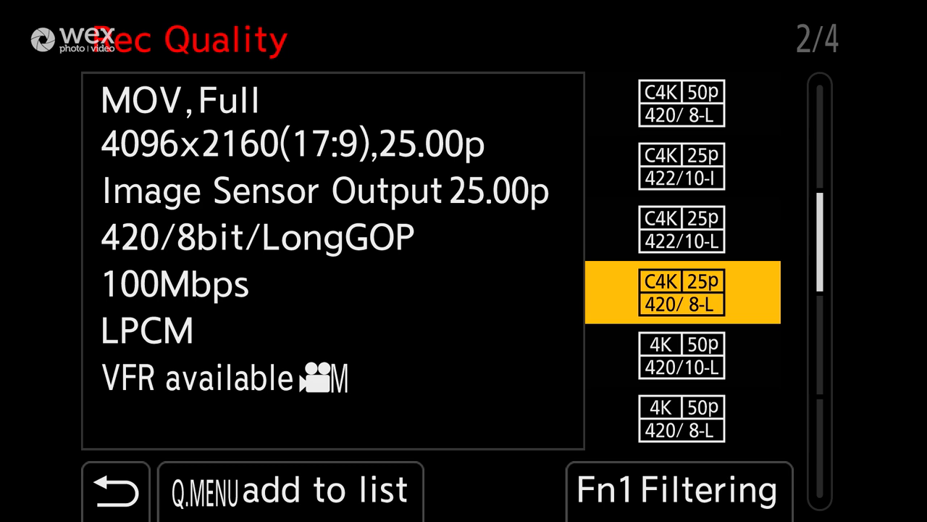
key(Escape)
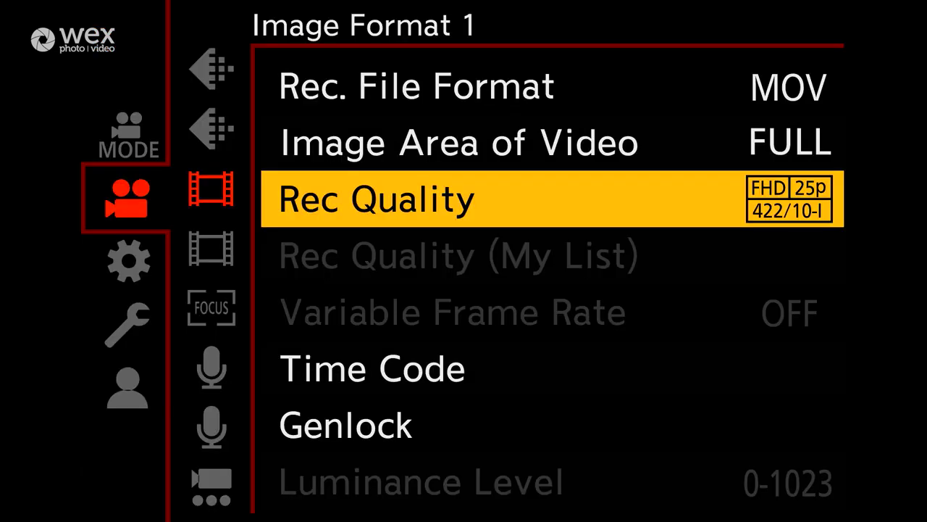
Look at the Time Code settings down to the Count Up entry, and leave them
key(Down)
key(Down)
key(Down)
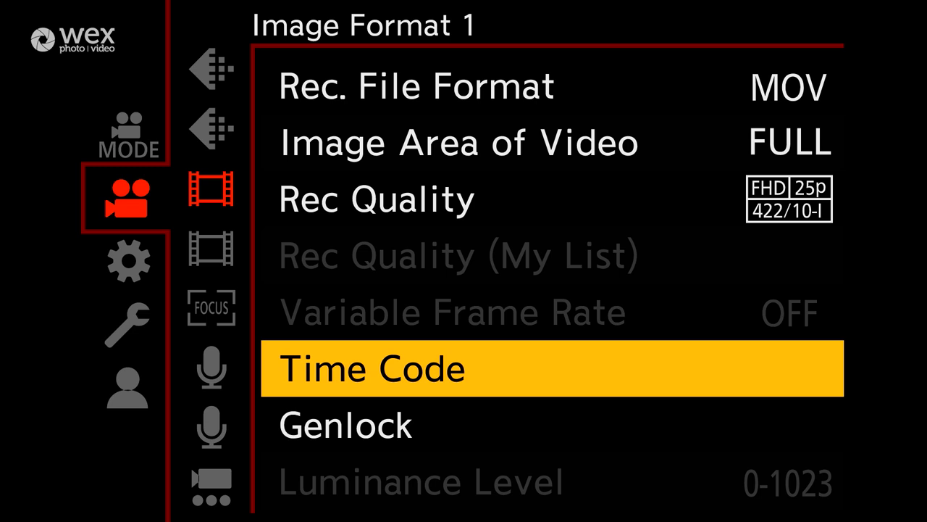
key(Return)
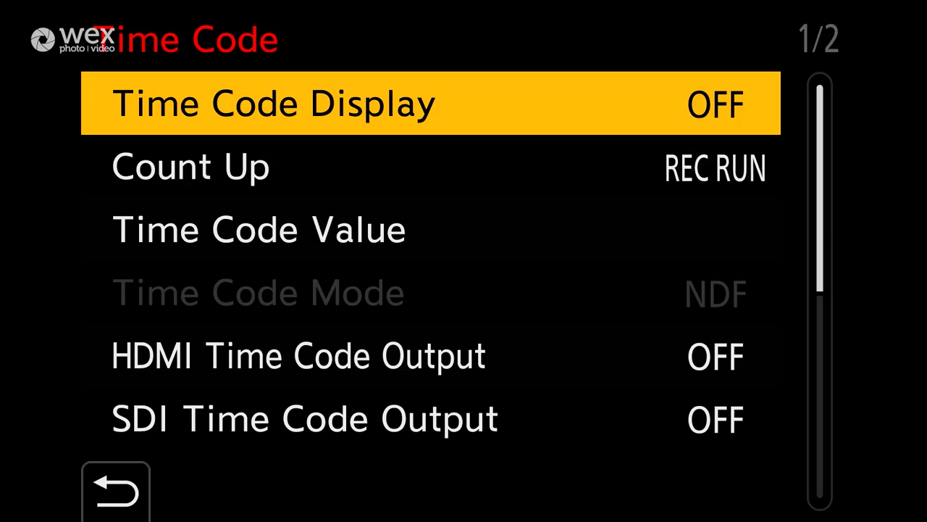
key(Down)
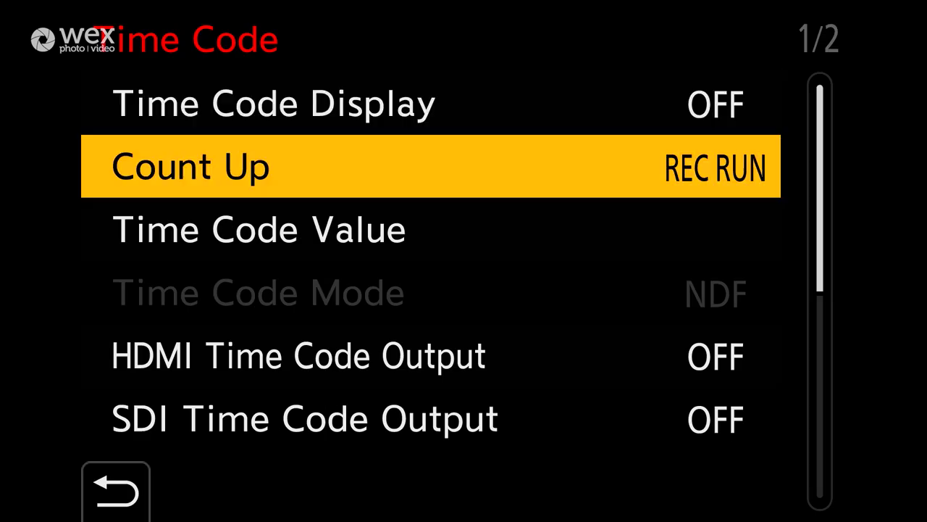
key(Escape)
Set the Focus Peaking display color to red on the Focus page, and return to that page
key(Down)
key(Down)
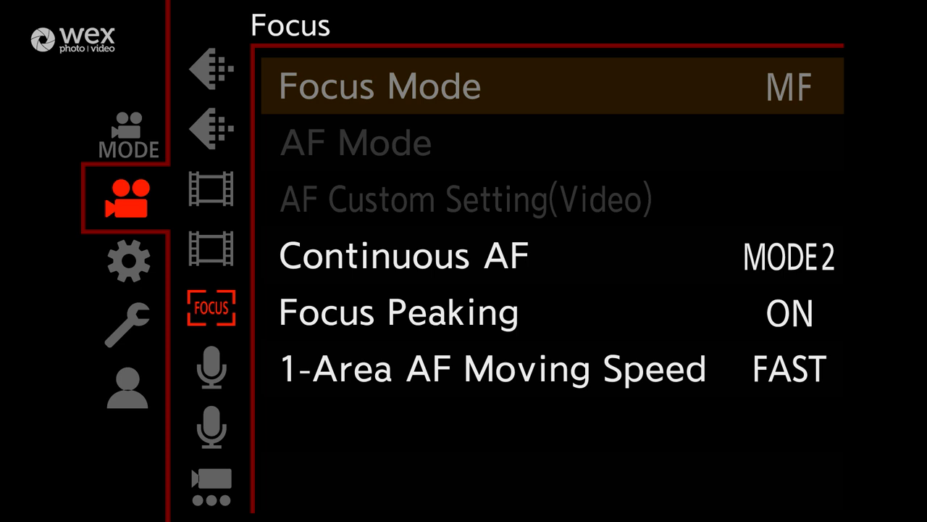
key(Down)
key(Return)
key(Down)
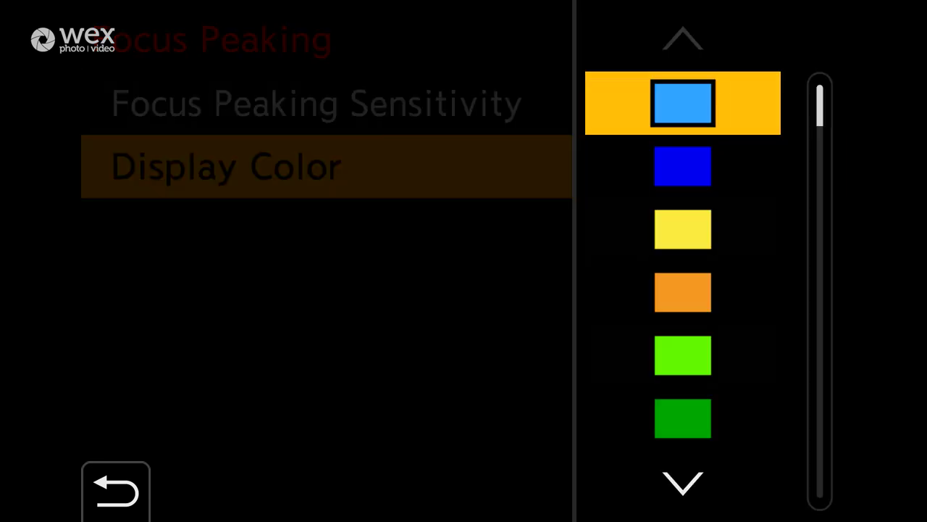
key(Down)
key(Down)
key(Down)
key(Down)
key(Down)
key(Down)
key(Down)
key(Down)
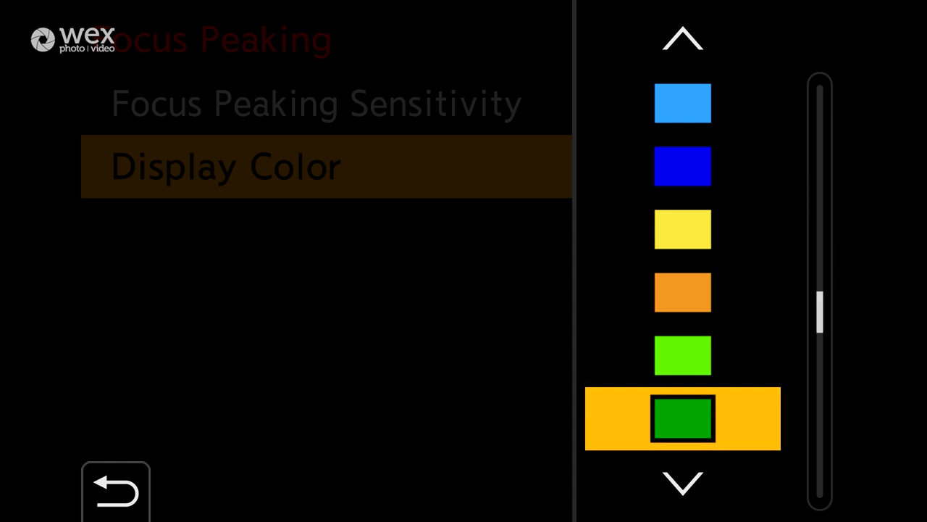
key(Up)
key(Return)
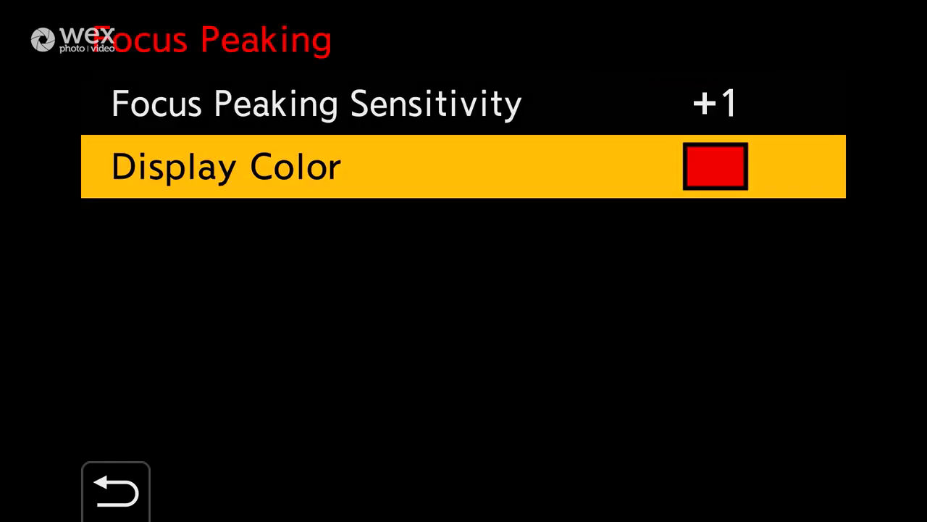
key(Escape)
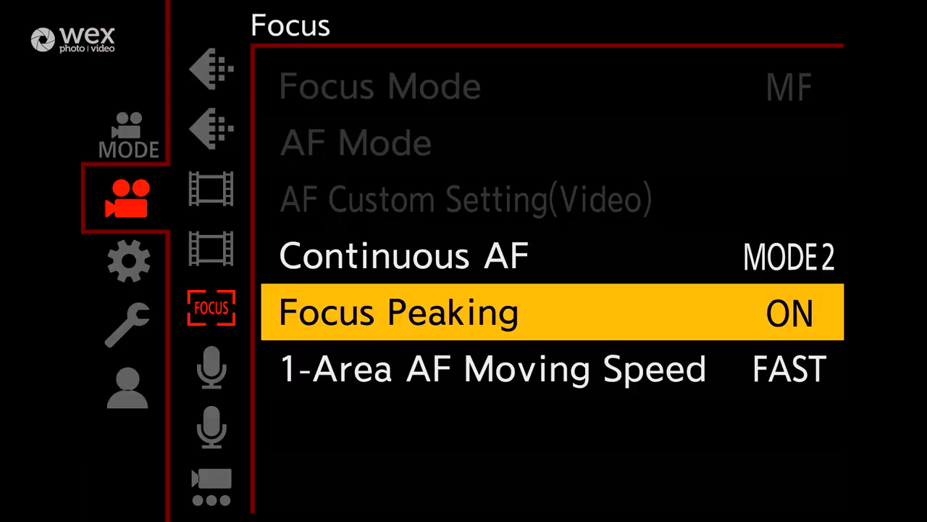
Go to the Audio 1 page and set Sound Rec Level Disp. to ON
key(Down)
key(Down)
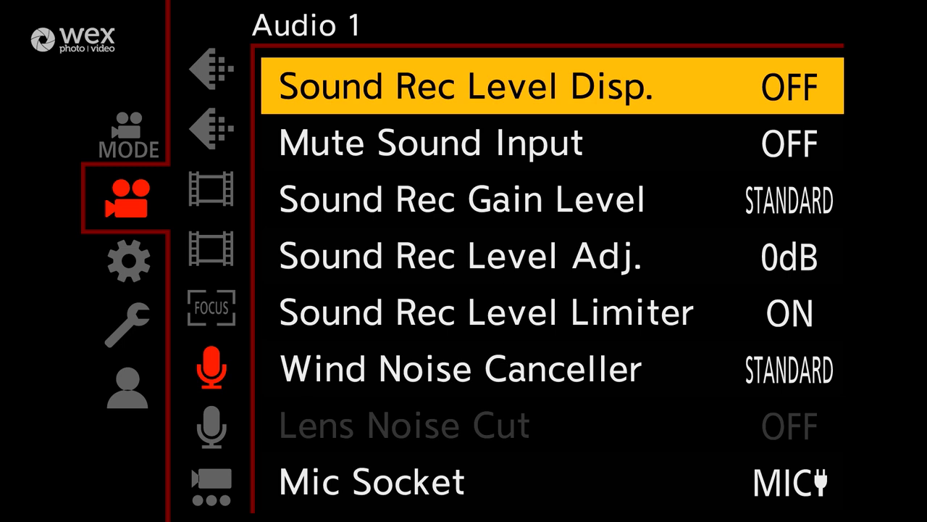
key(Right)
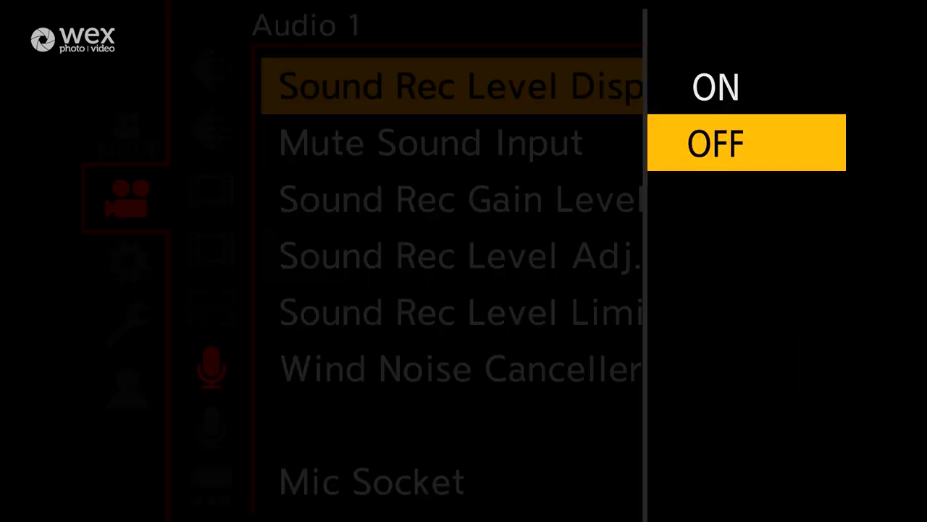
key(Up)
key(Return)
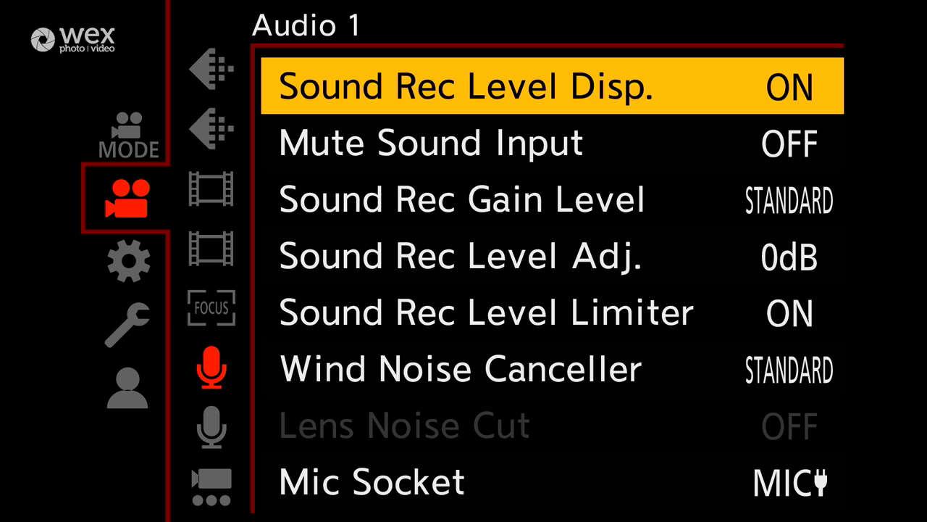
Set Sound Rec Level Adj. on the Audio 1 page to -3dB and confirm it
key(Down)
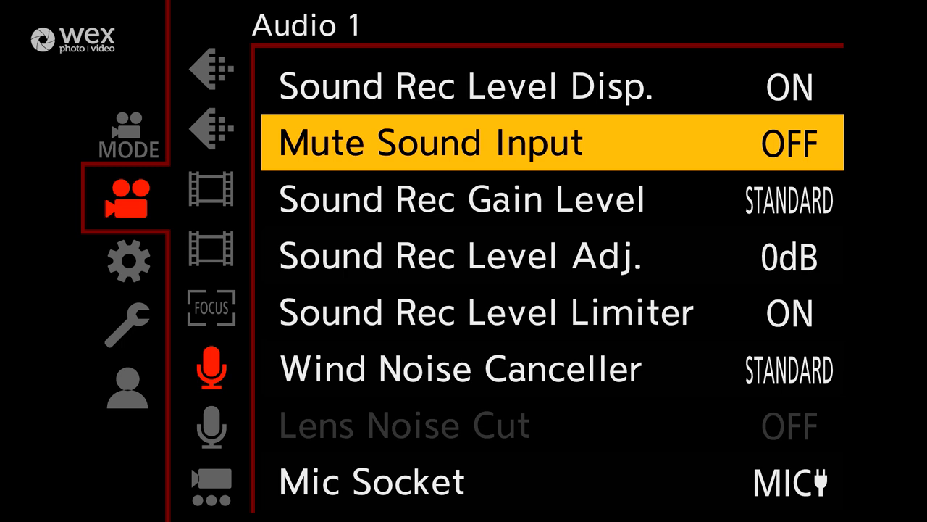
key(Down)
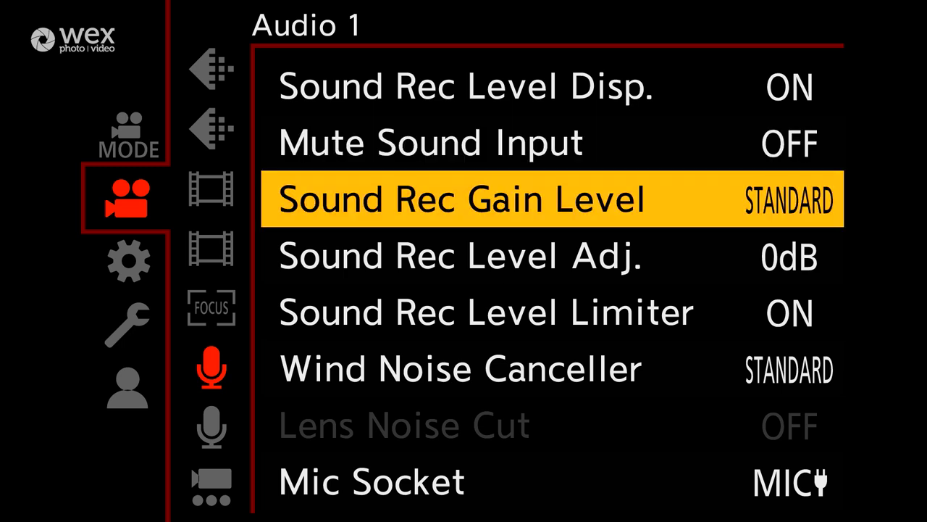
key(Down)
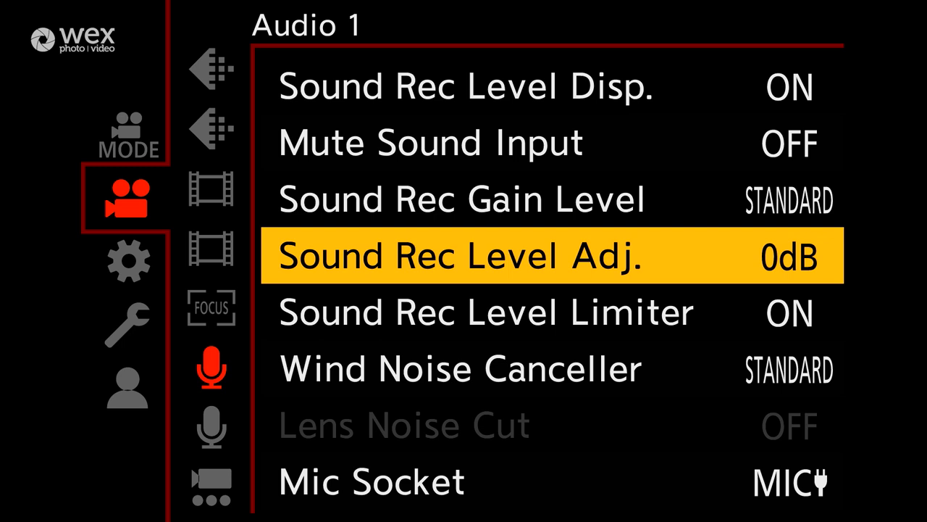
key(Return)
key(Left)
key(Left)
key(Left)
key(Left)
key(Left)
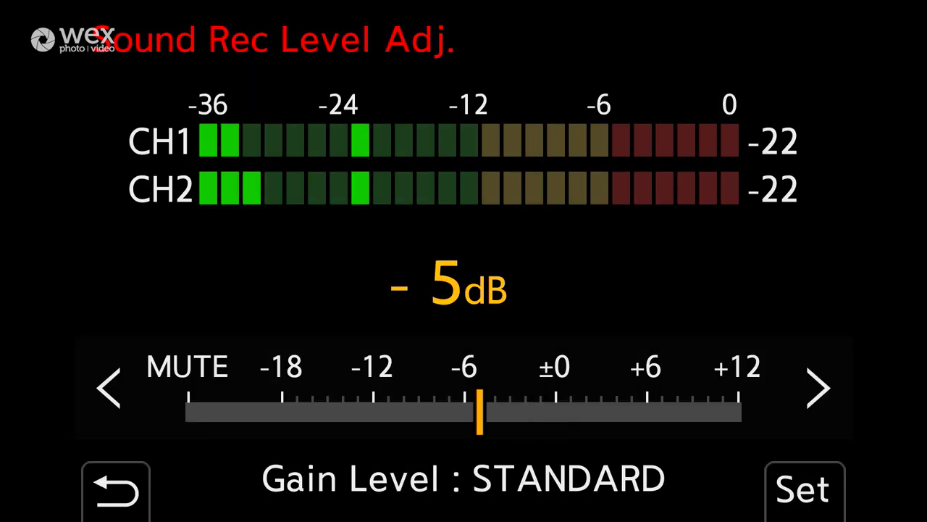
key(Left)
key(Right)
key(Right)
key(Right)
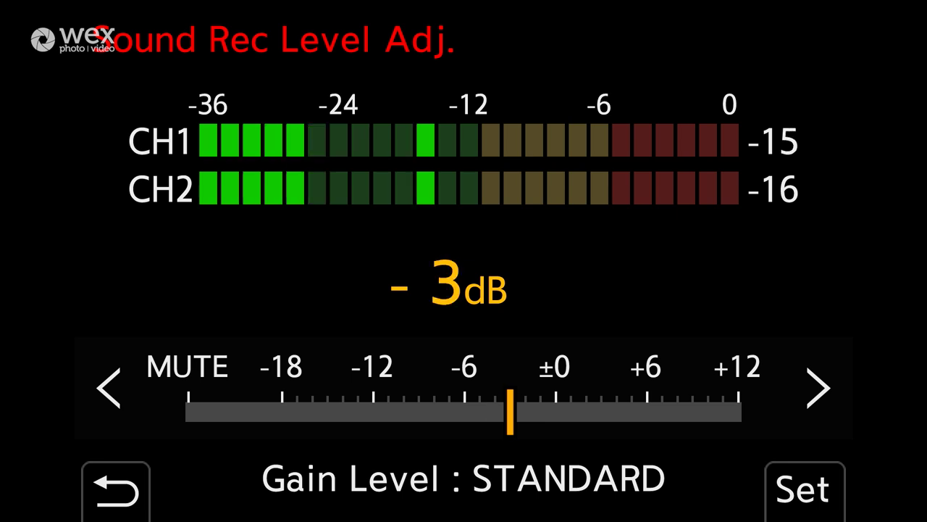
key(Right)
key(Right)
key(Right)
key(Right)
key(Left)
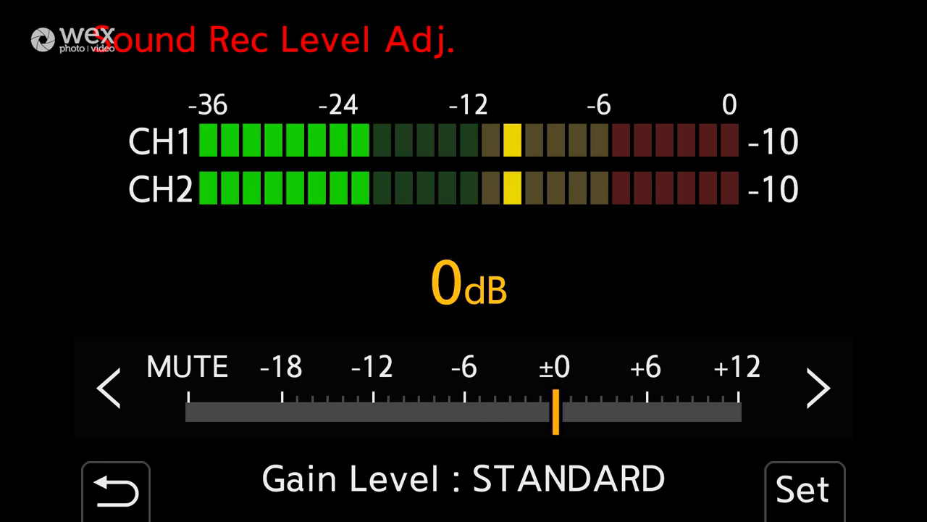
key(Left)
key(Left)
key(Left)
key(Return)
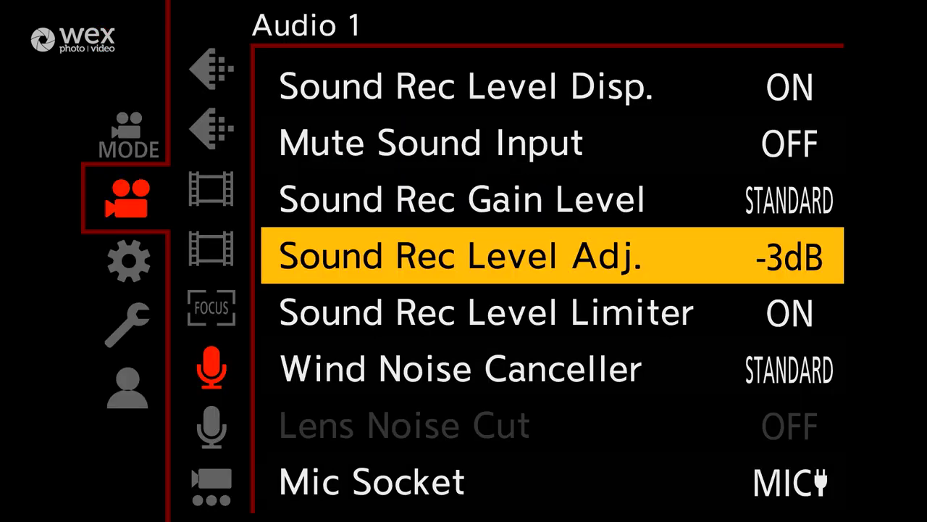
Set Sound Rec Level Limiter on the Audio 1 page to OFF
key(Down)
key(Return)
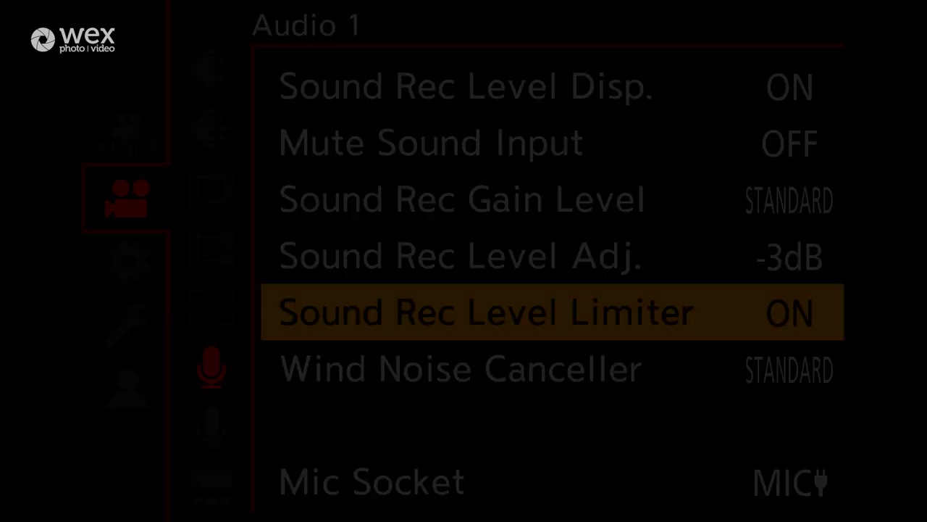
key(Down)
key(Return)
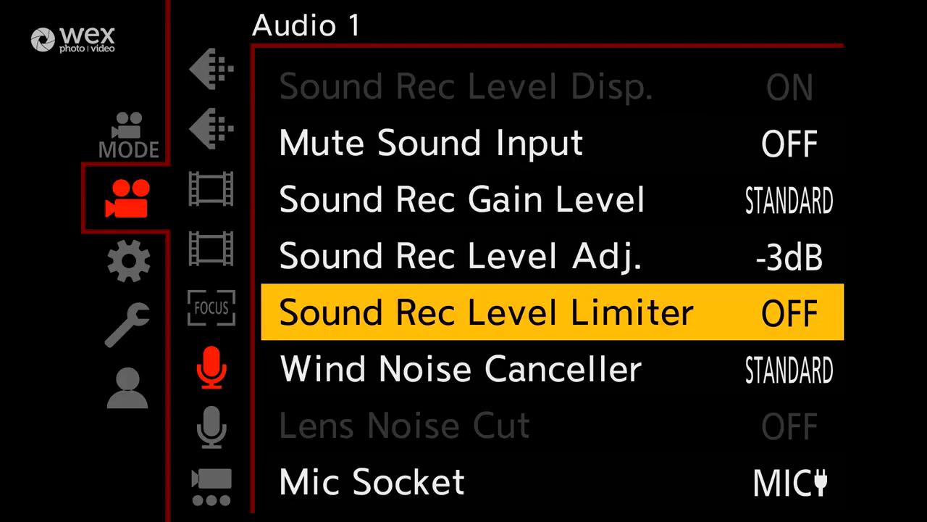
Set Wind Noise Canceller on the Audio 1 page to OFF
key(Down)
key(Return)
key(Down)
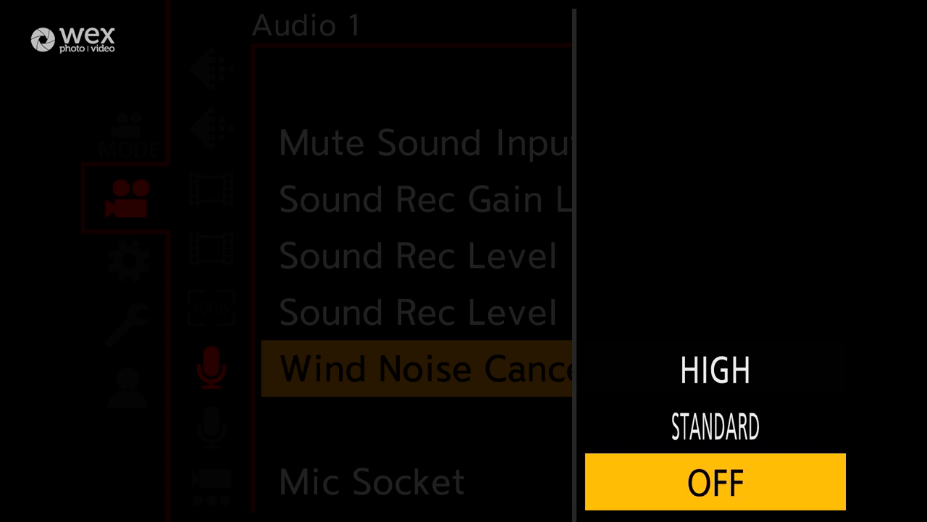
key(Return)
Go past the Audio 2 page to the Others page, look at the Image Stabilizer settings, and leave them
key(Down)
key(Down)
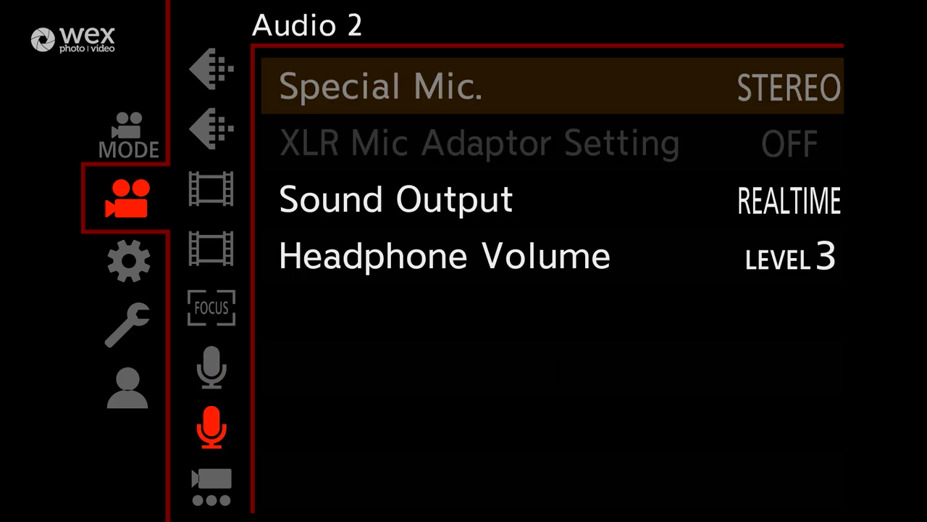
key(Down)
key(Down)
key(Down)
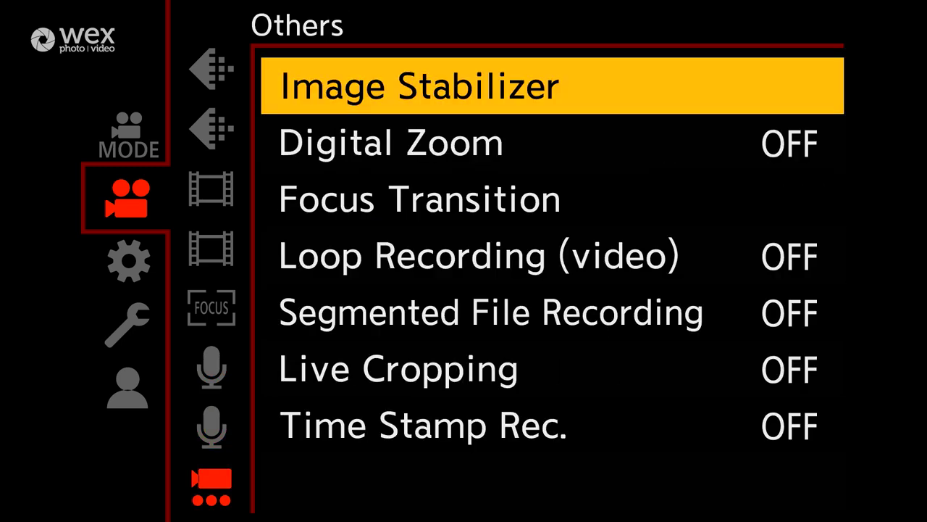
key(Return)
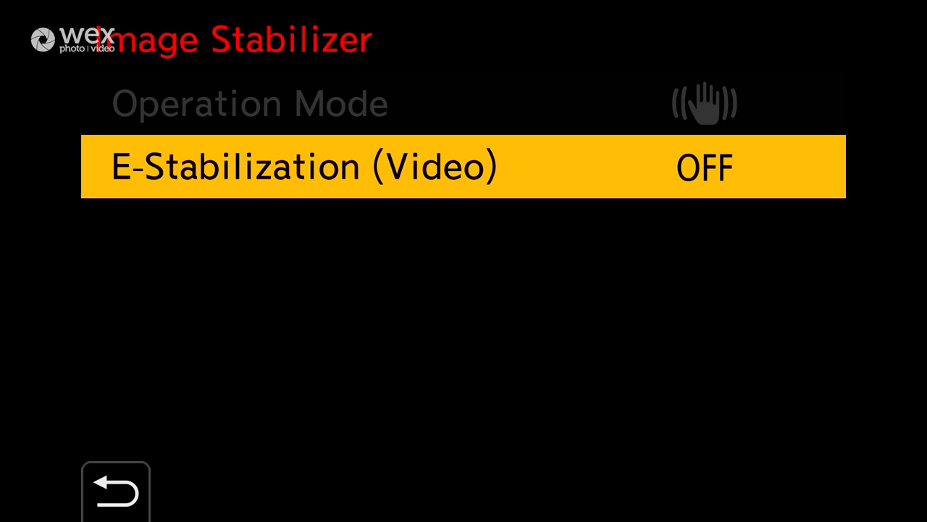
key(Escape)
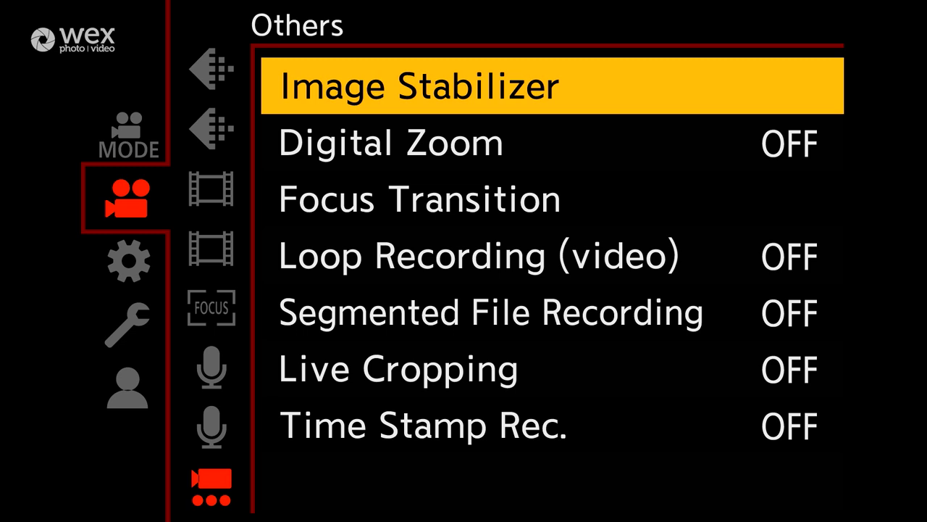
Switch to the Custom settings' Image Quality page, view the Show/Hide Photo Style list, and return to that page
key(Left)
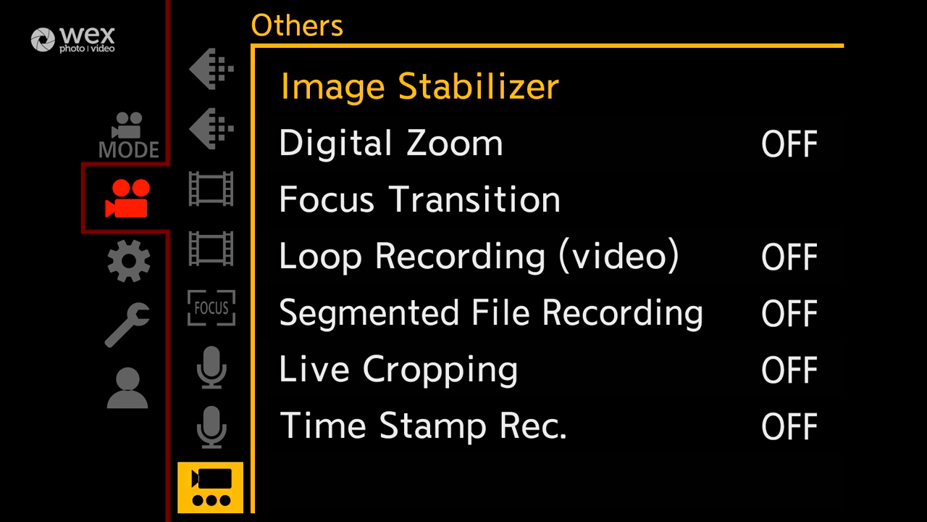
key(Left)
key(Down)
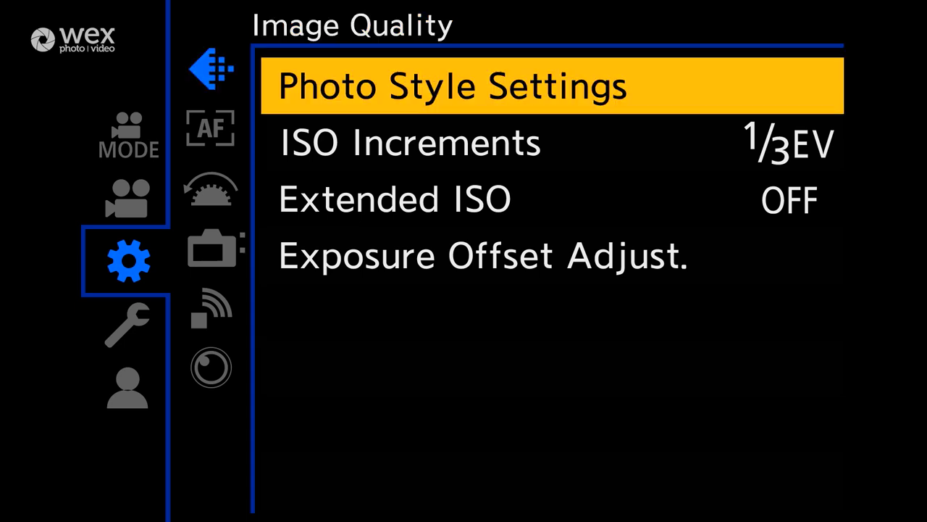
key(Return)
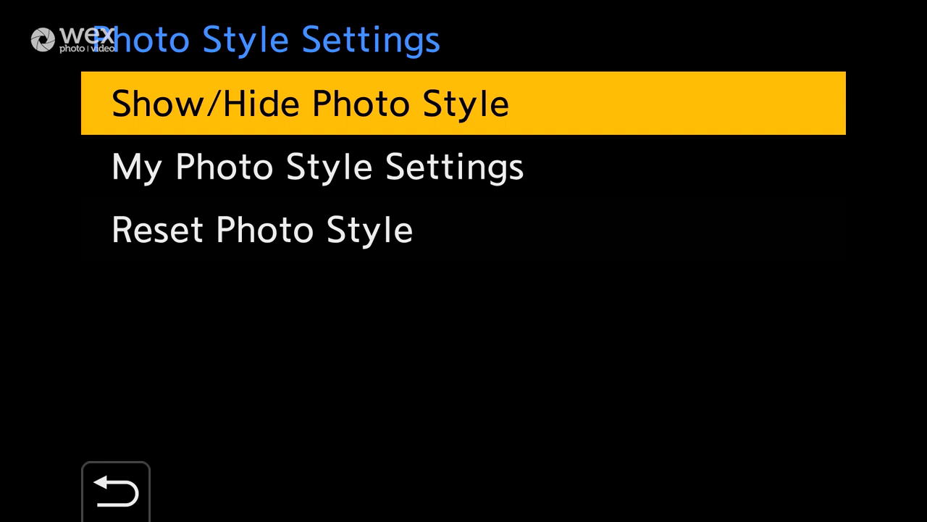
key(Return)
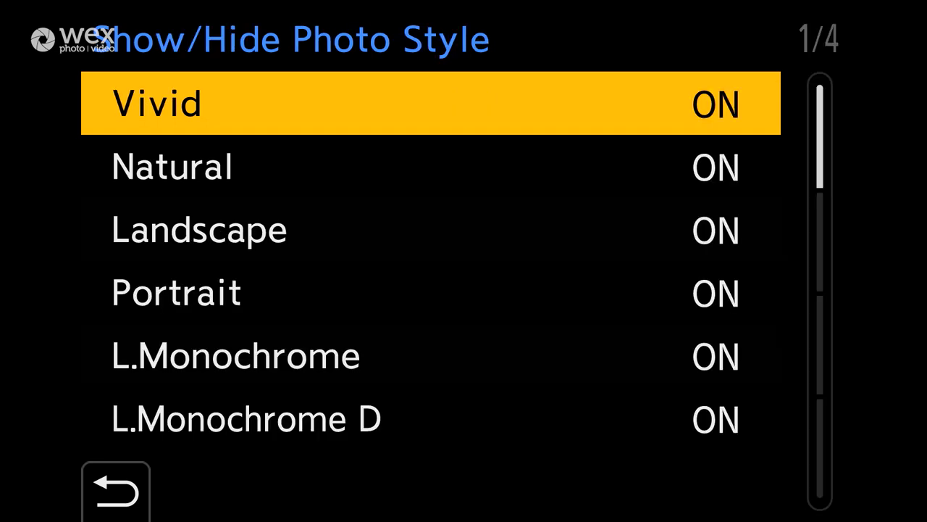
key(Escape)
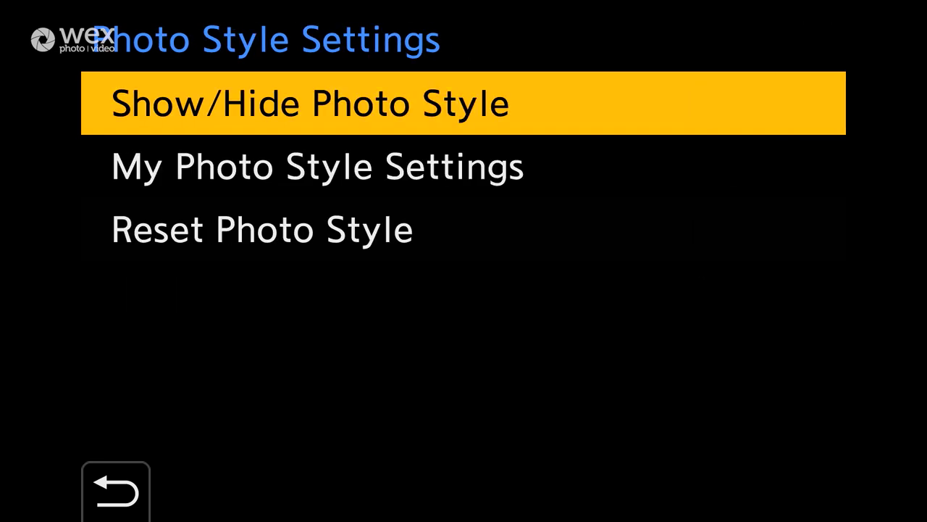
key(Escape)
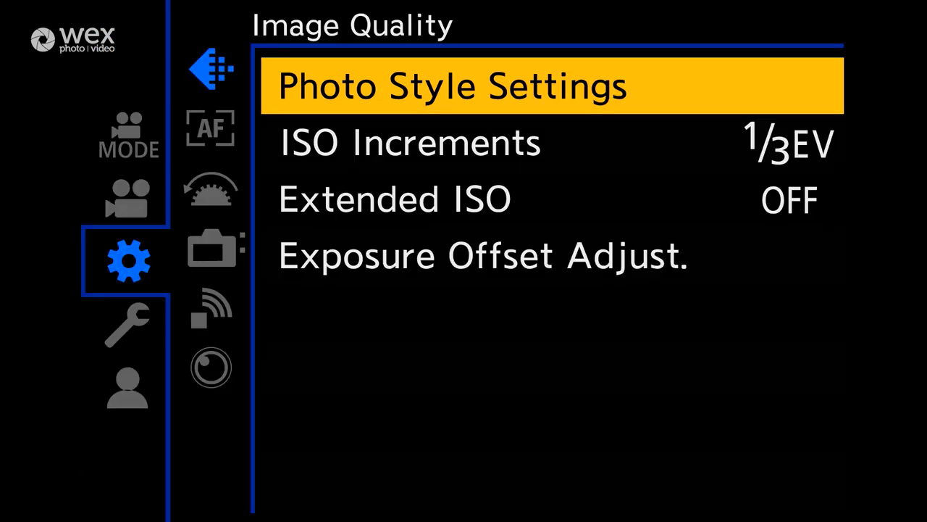
Set Extended ISO to ON on the Image Quality page, and move on to the Focus/Shutter page
key(Down)
key(Return)
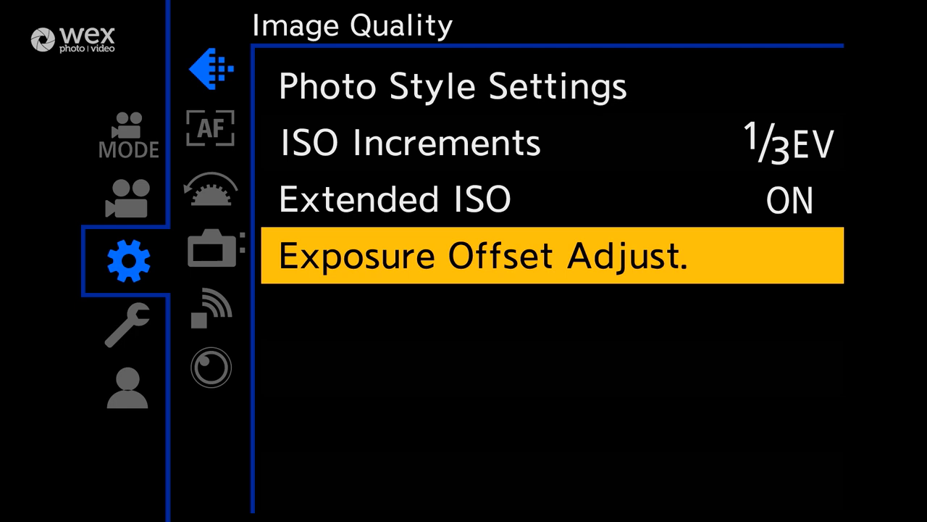
key(Down)
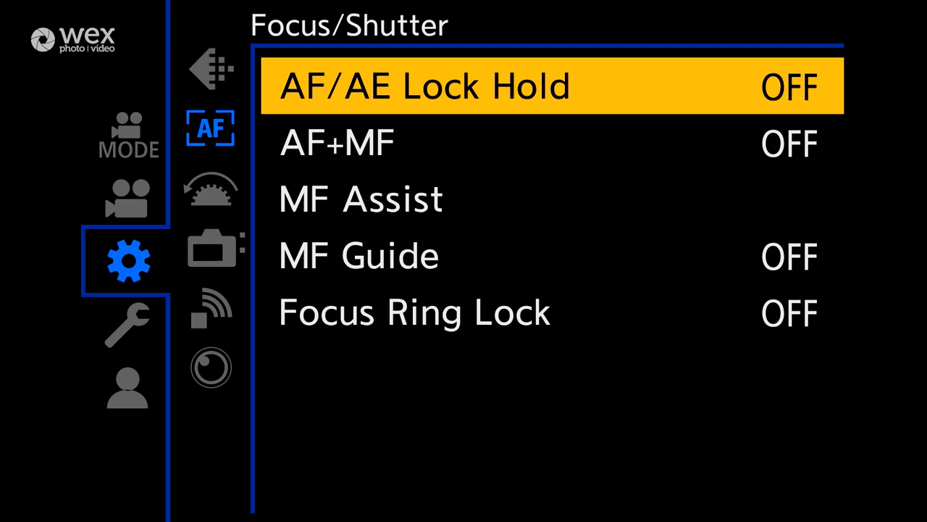
Look through the Focus/Shutter entries from AF/AE Lock Hold down to Focus Ring Lock
key(Right)
key(Return)
key(Down)
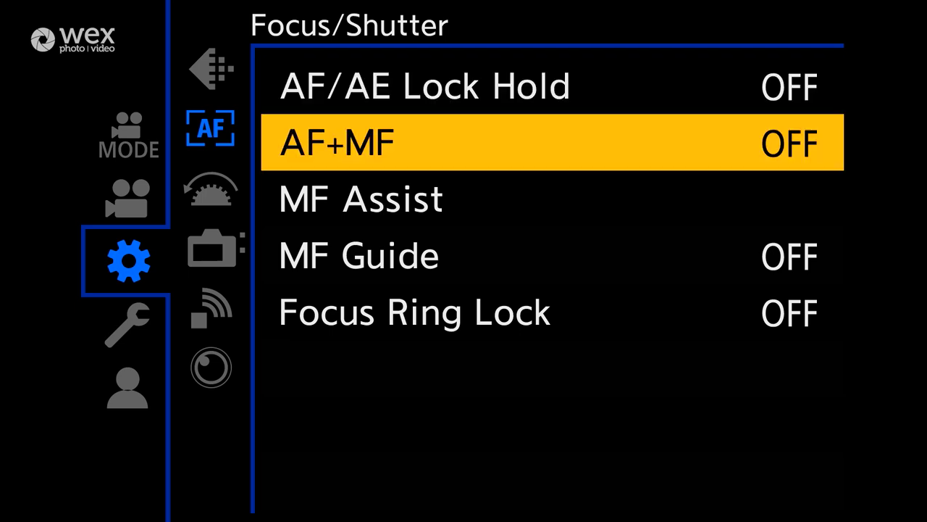
key(Down)
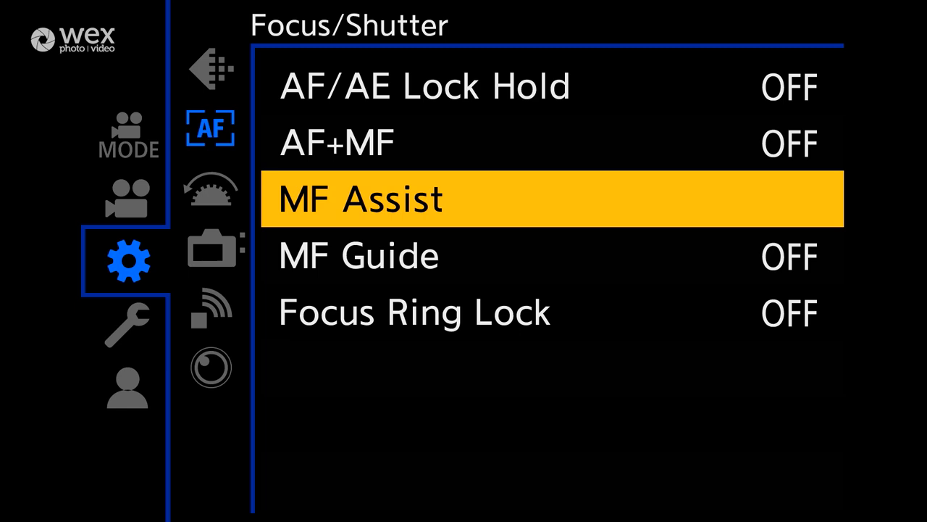
key(Down)
key(Down)
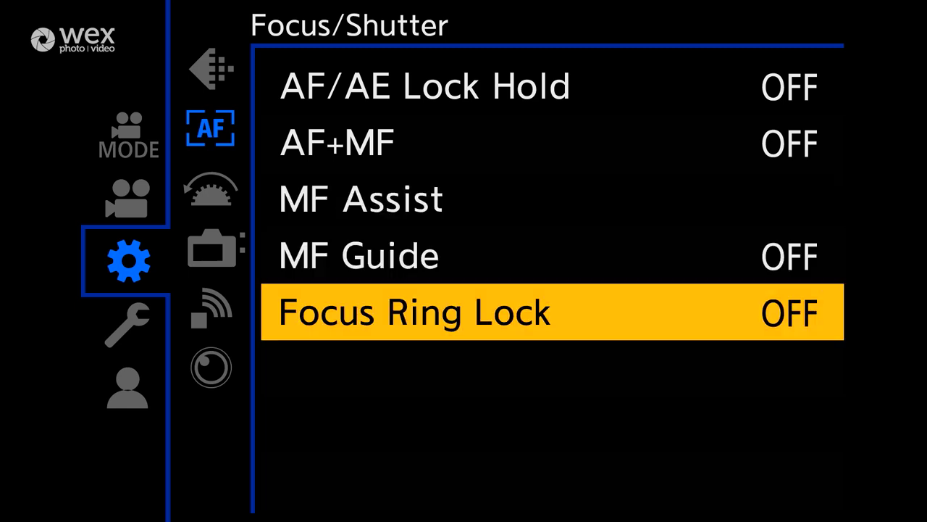
Go to the Operation page and set the Layout Style in Q.MENU Settings to MODE2
key(Down)
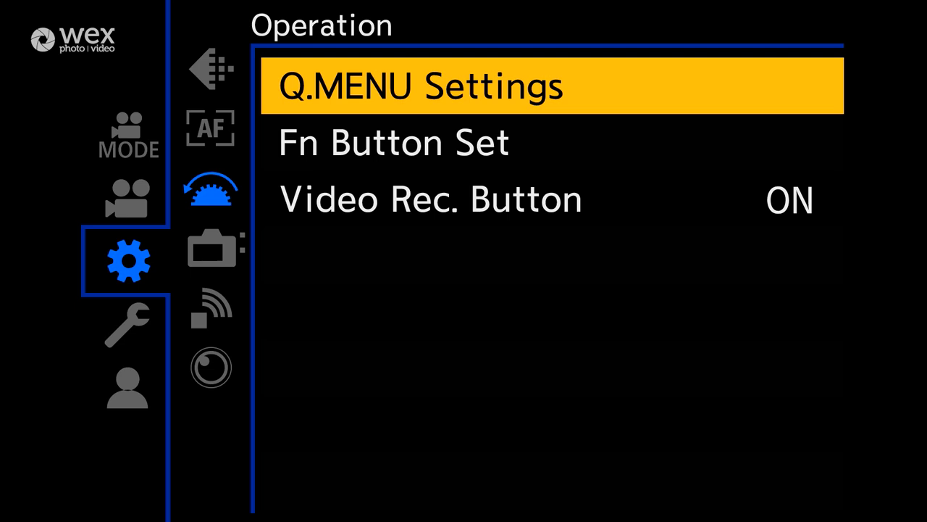
key(Return)
key(Return)
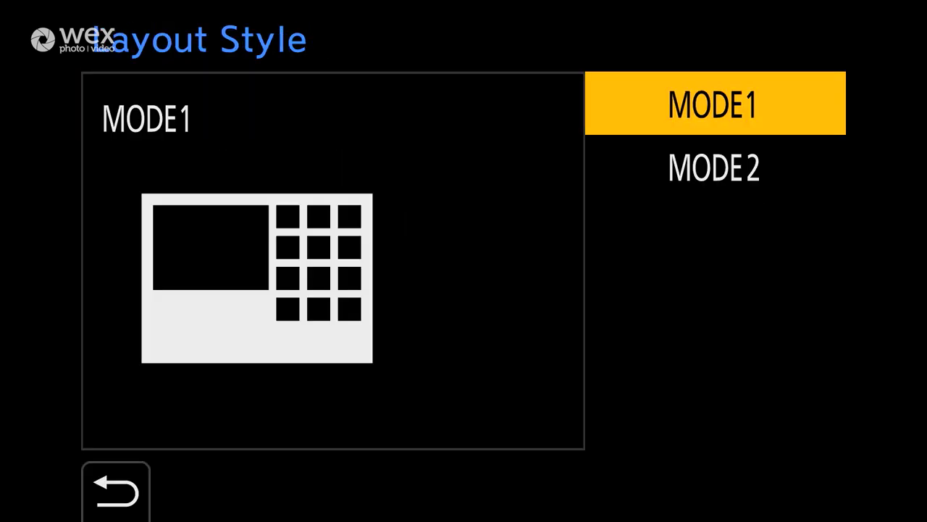
key(Down)
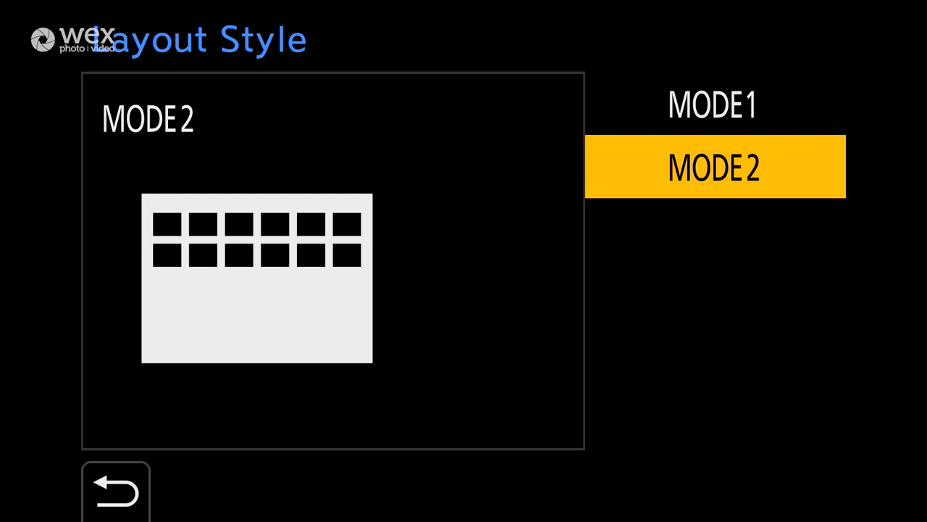
key(Return)
Look at the quick menu slots in Item Customize (Video), starting with Exposure Mode, and leave Q.MENU Settings
key(Down)
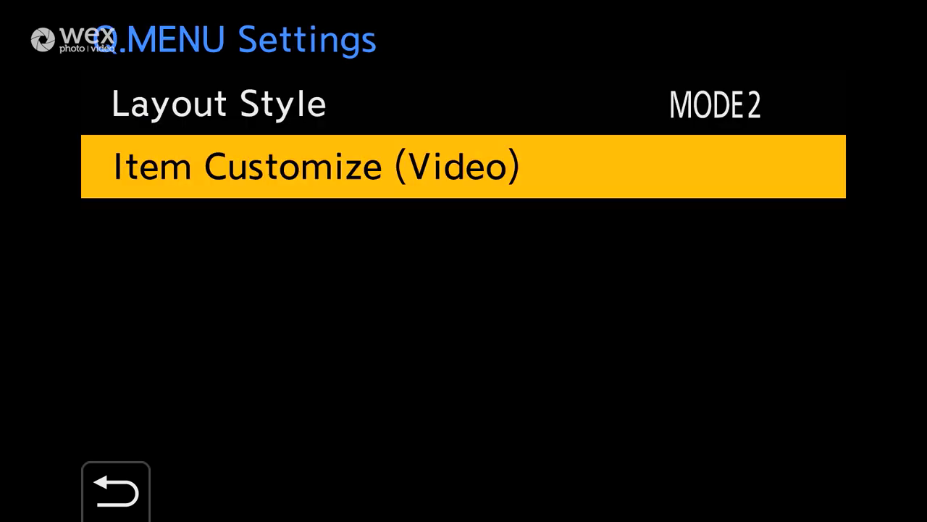
key(Return)
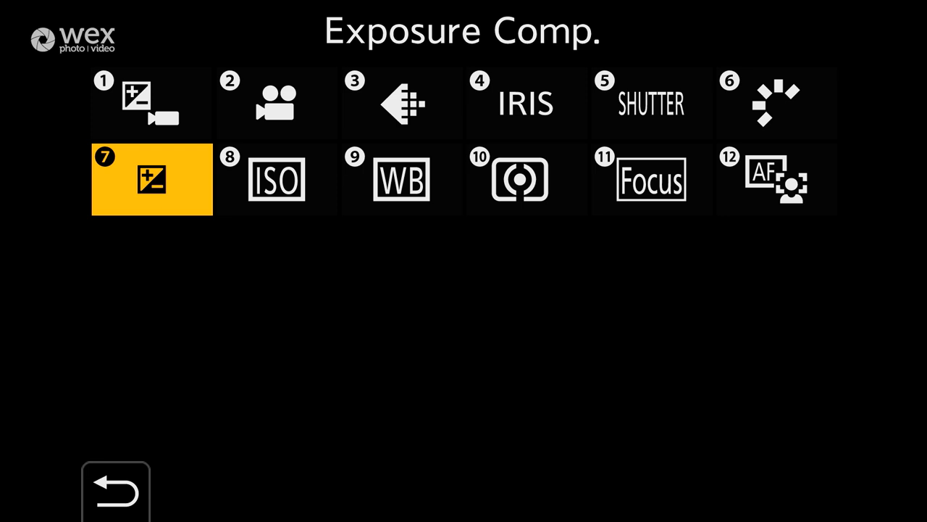
click(150, 103)
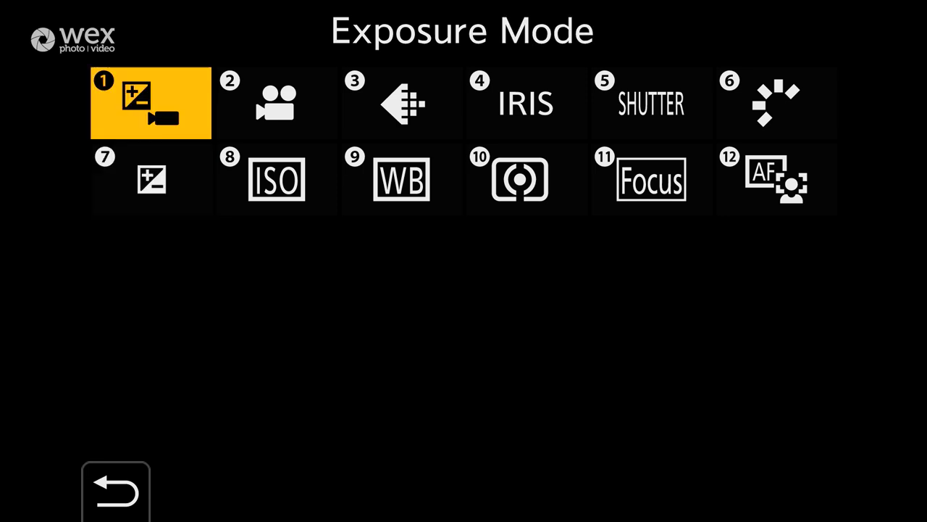
click(276, 103)
click(402, 103)
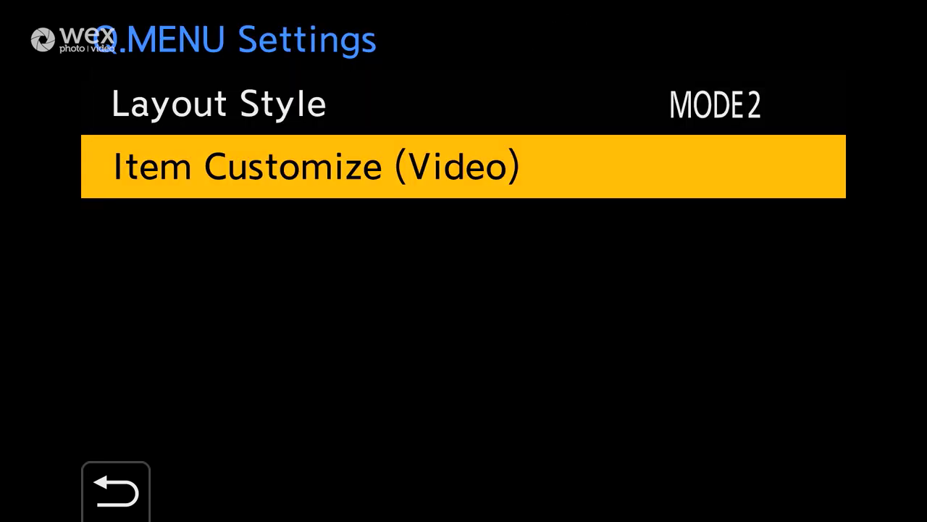
key(Escape)
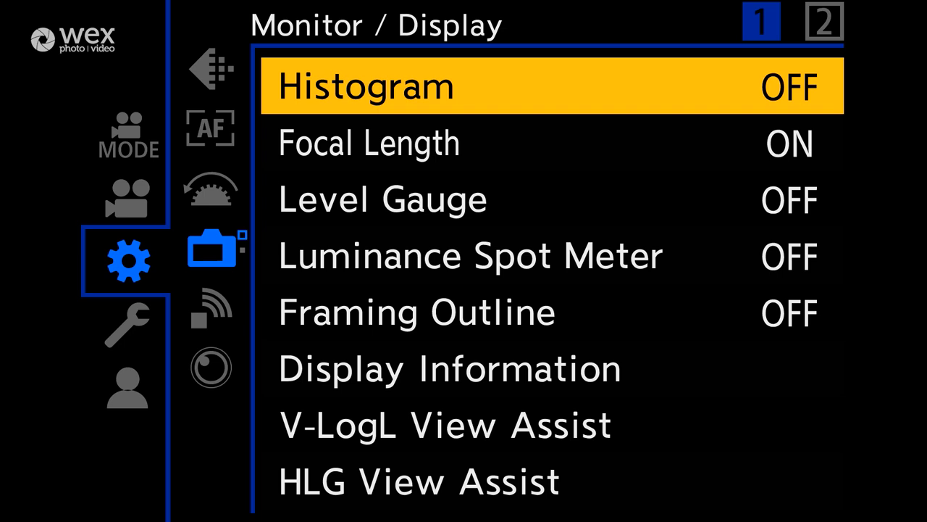
Set Histogram to ON on the first Monitor / Display page
key(Return)
key(Up)
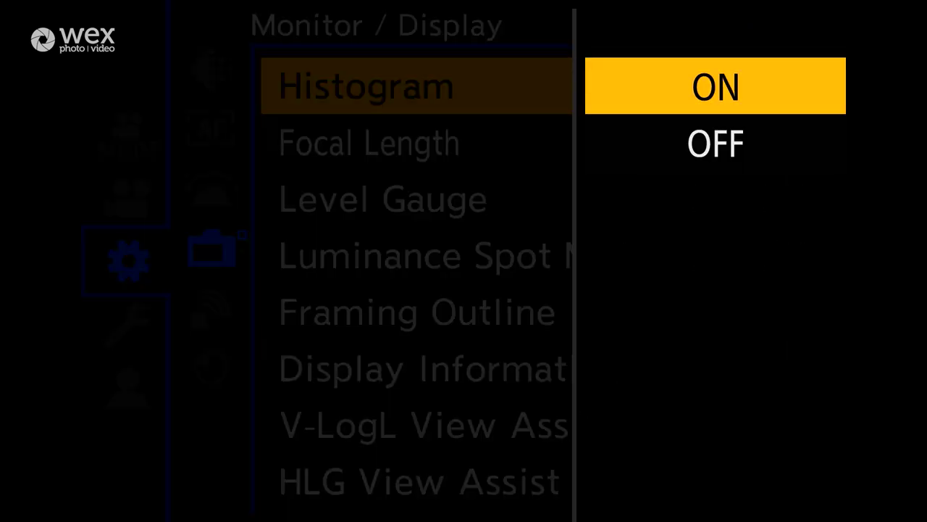
key(Return)
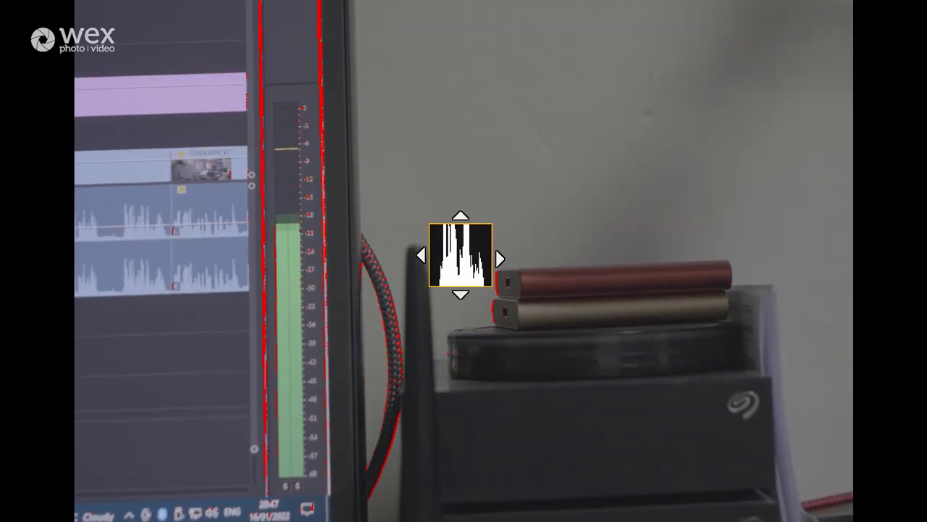
Move the histogram to the left edge of the live picture and down toward the lower corner, and confirm its position
key(Left)
key(Left)
key(Left)
key(Left)
key(Left)
key(Left)
key(Left)
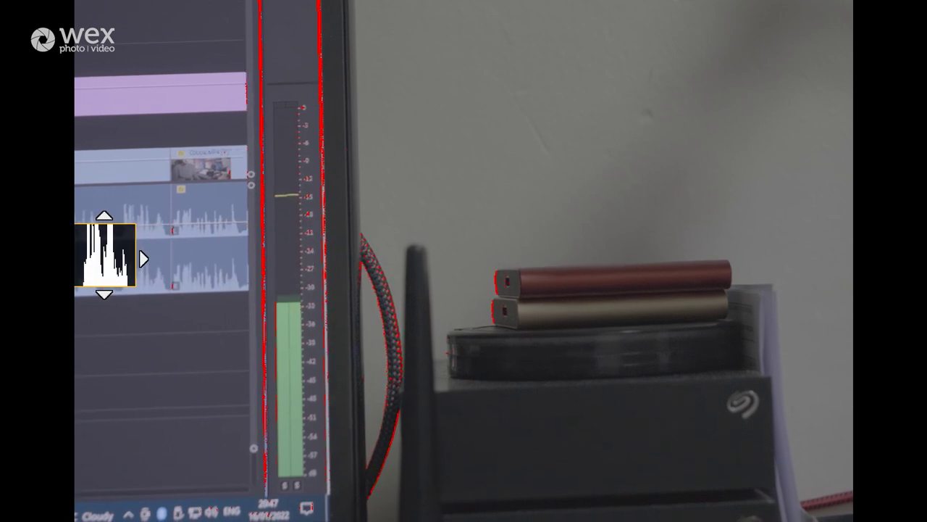
key(Down)
key(Down)
key(Down)
key(Down)
key(Return)
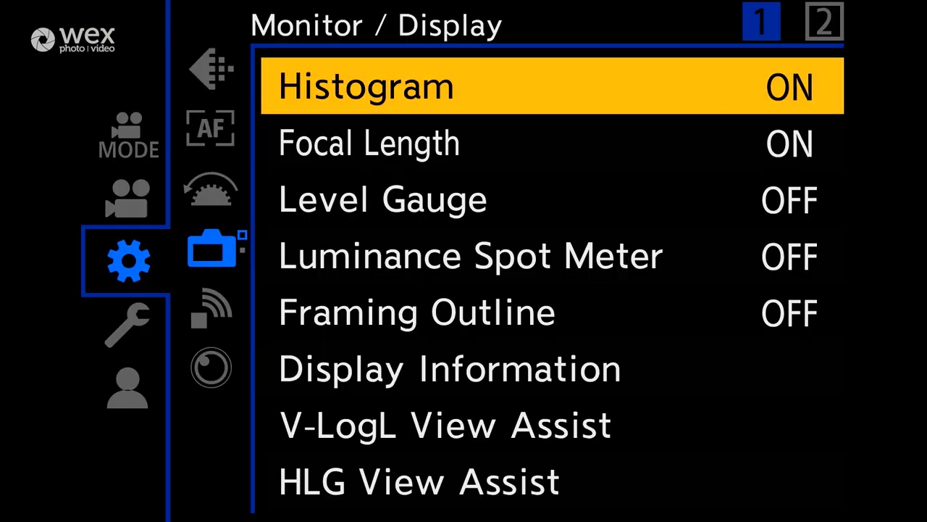
Set Level Gauge to ON on the first Monitor / Display page
key(Down)
key(Down)
key(Right)
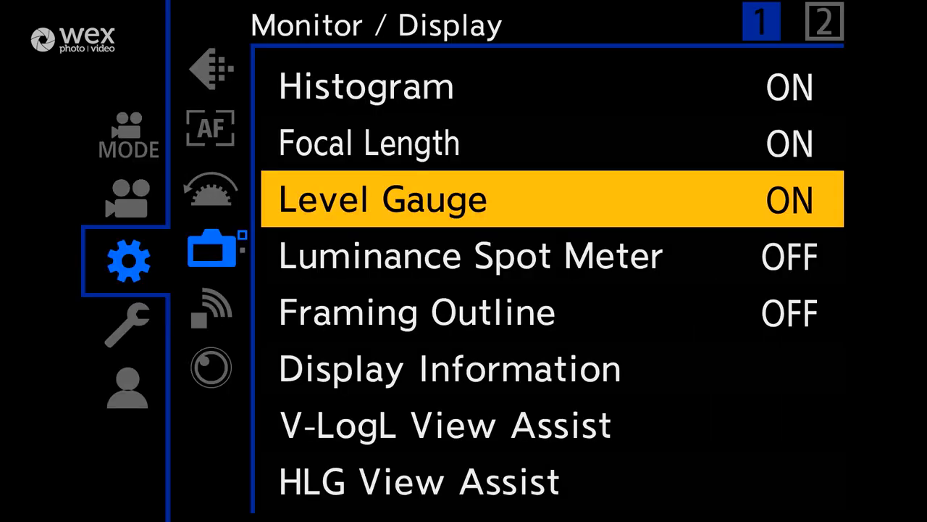
click(471, 255)
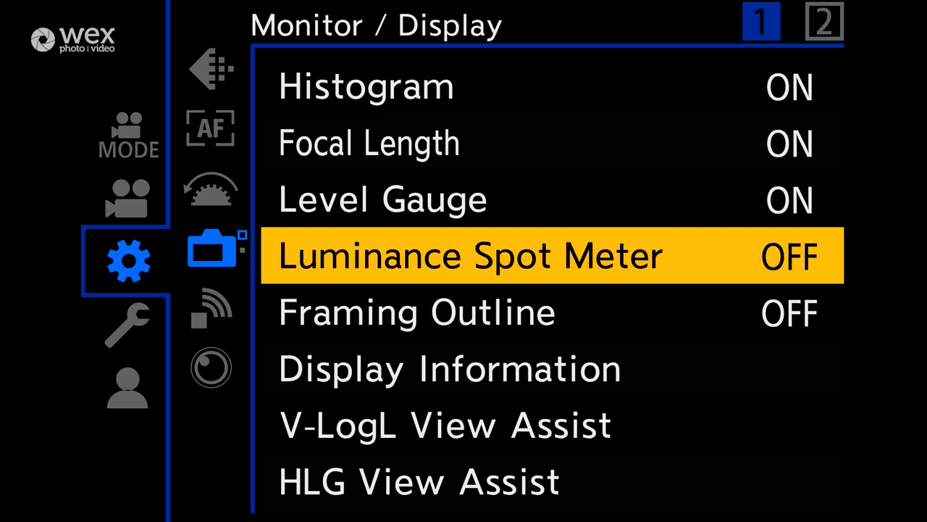
Set Framing Outline to ON and return it to OFF
click(416, 311)
key(Return)
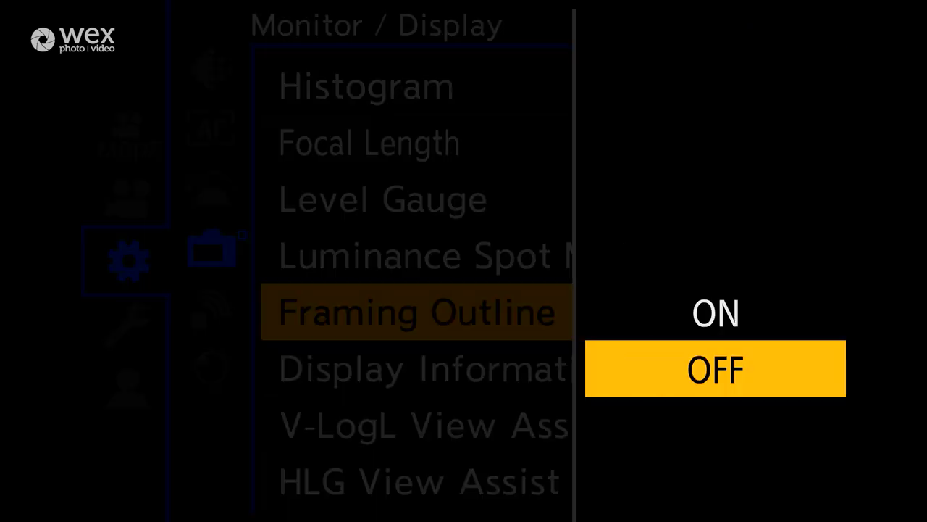
click(715, 311)
key(Return)
key(Return)
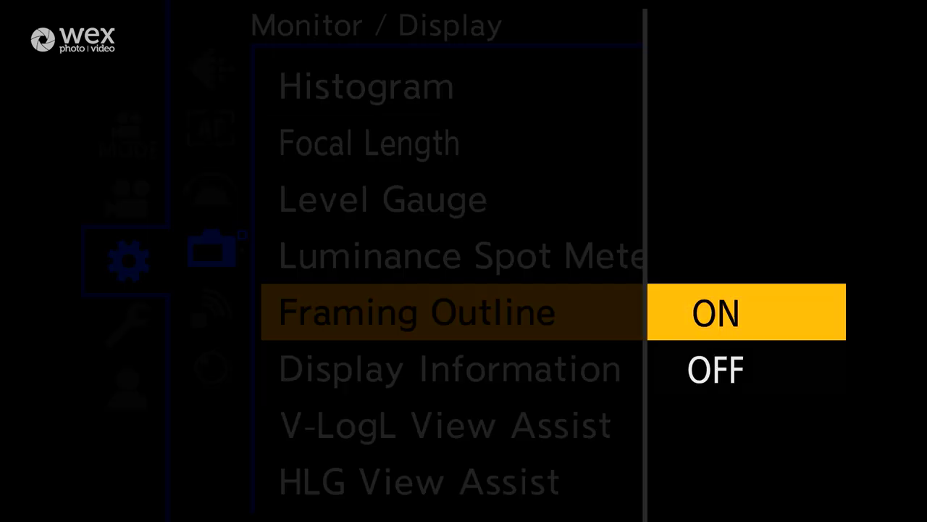
click(715, 368)
key(Return)
Set Histogram to OFF at the start of the Monitor / Display page
key(Up)
key(Up)
key(Up)
key(Up)
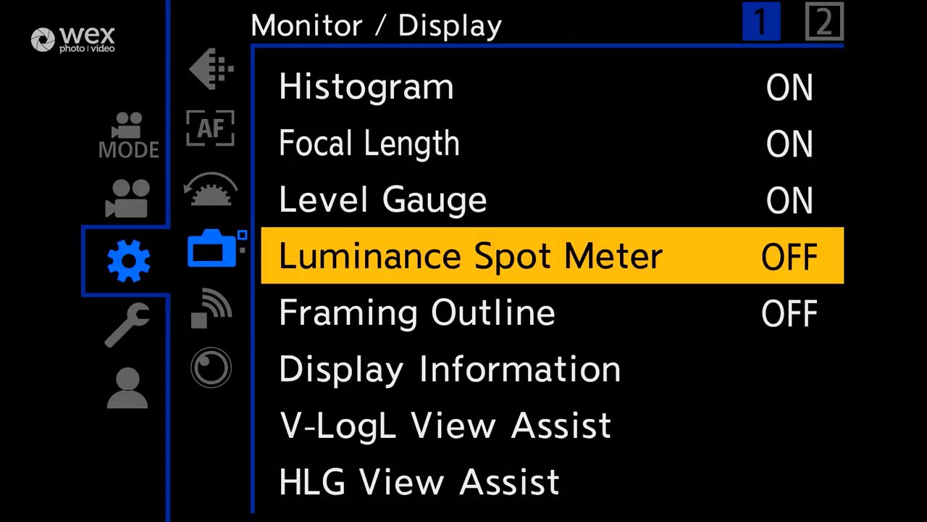
key(Return)
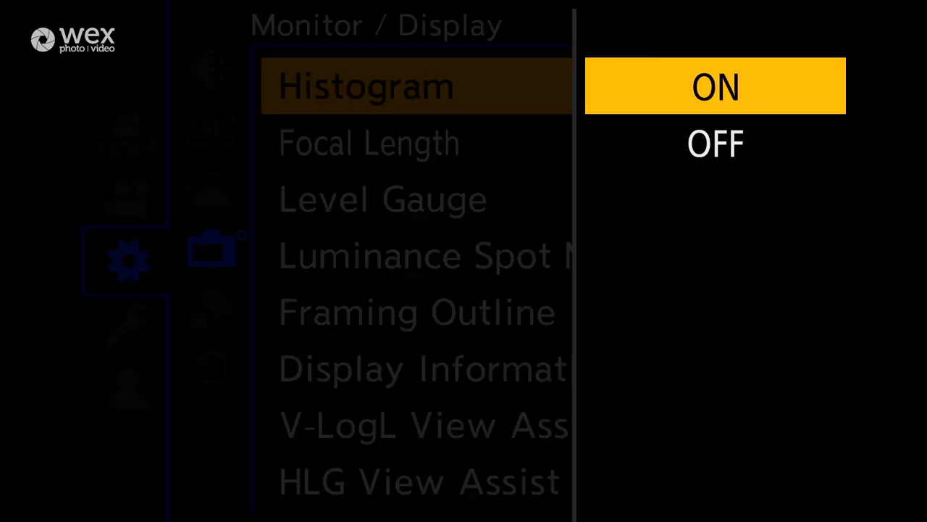
key(Down)
key(Return)
Set both Focal Length and Level Gauge to OFF
key(Down)
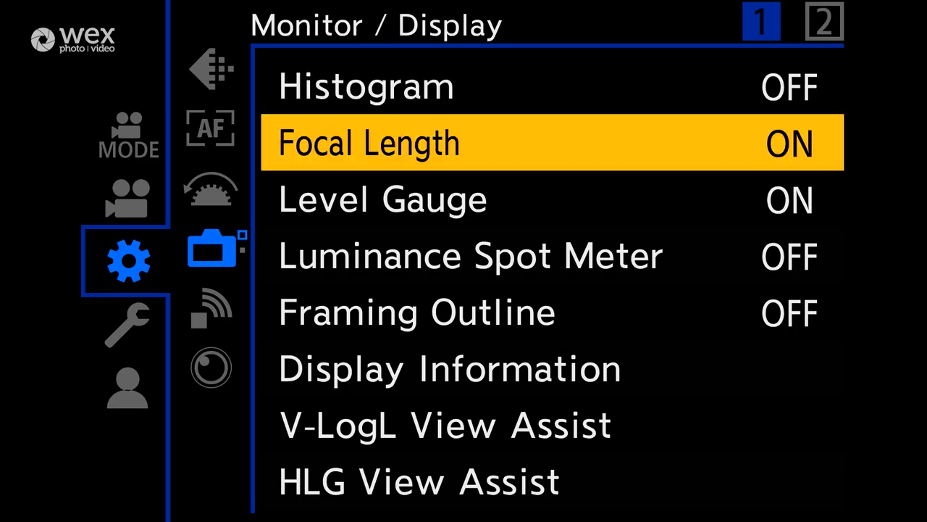
key(Return)
key(Down)
key(Return)
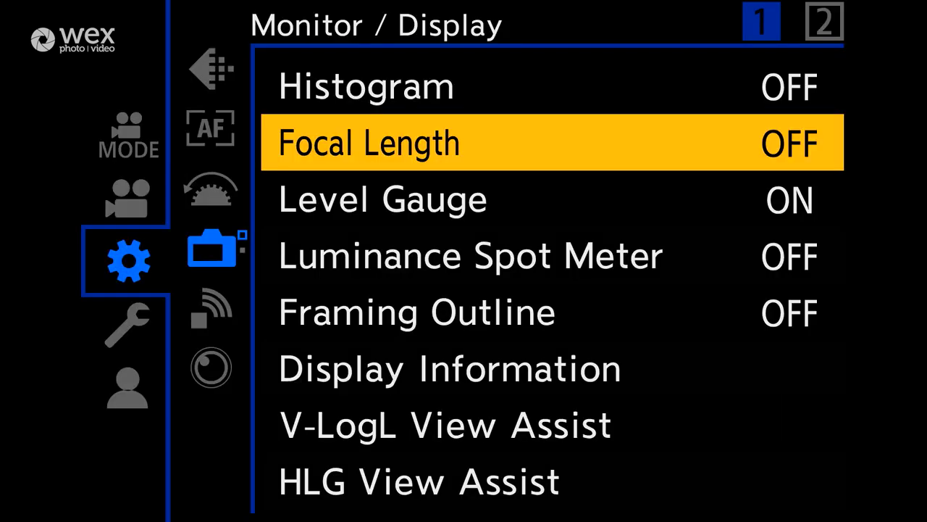
key(Down)
key(Return)
key(Down)
key(Return)
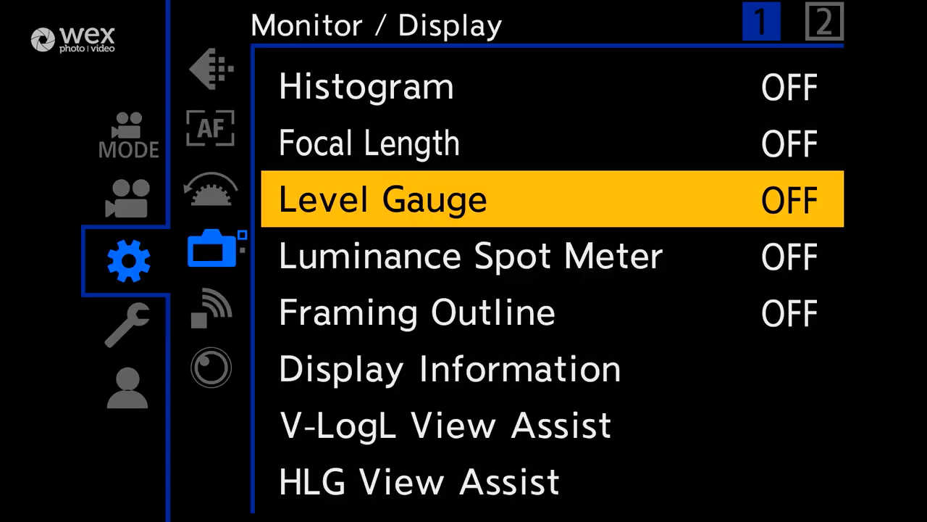
Look at the LUT options in V-LogL View Assist and at the second Monitor / Display page, returning to HLG View Assist
key(Down)
key(Down)
key(Down)
key(Down)
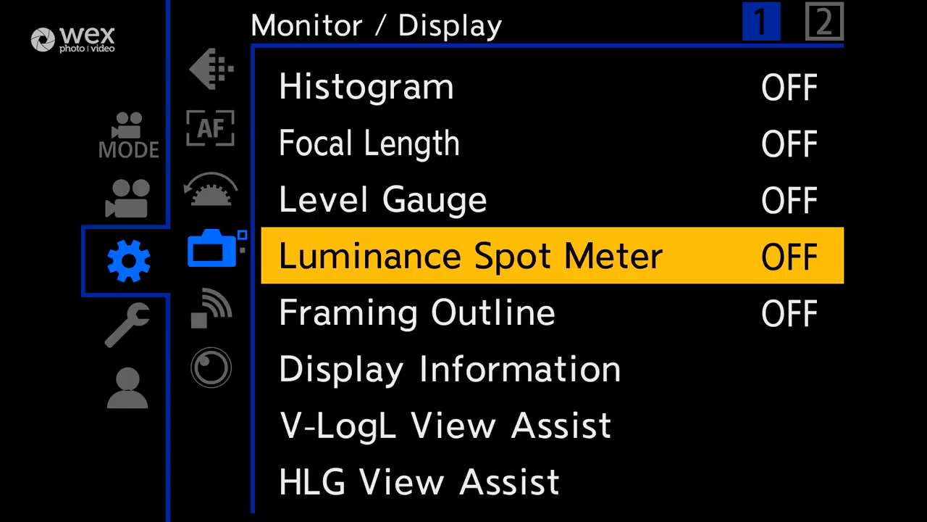
key(Return)
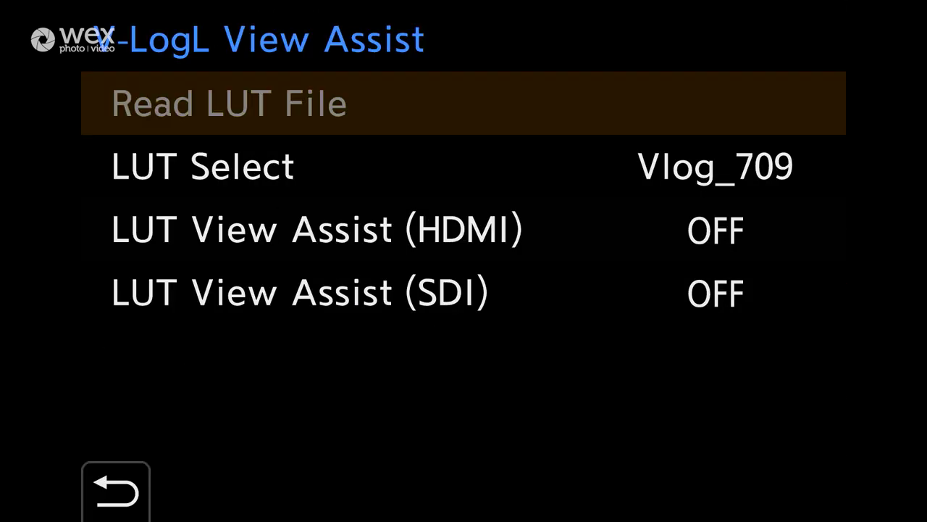
key(Down)
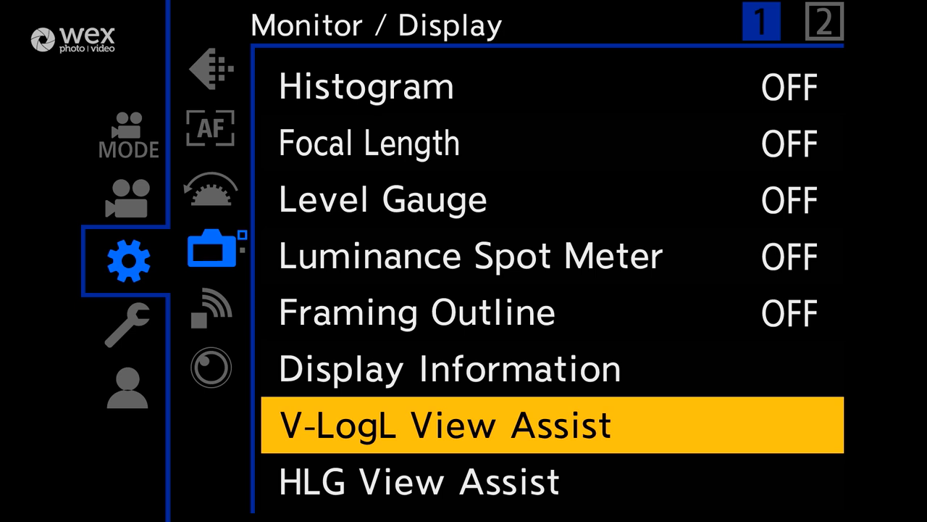
key(Down)
key(Down)
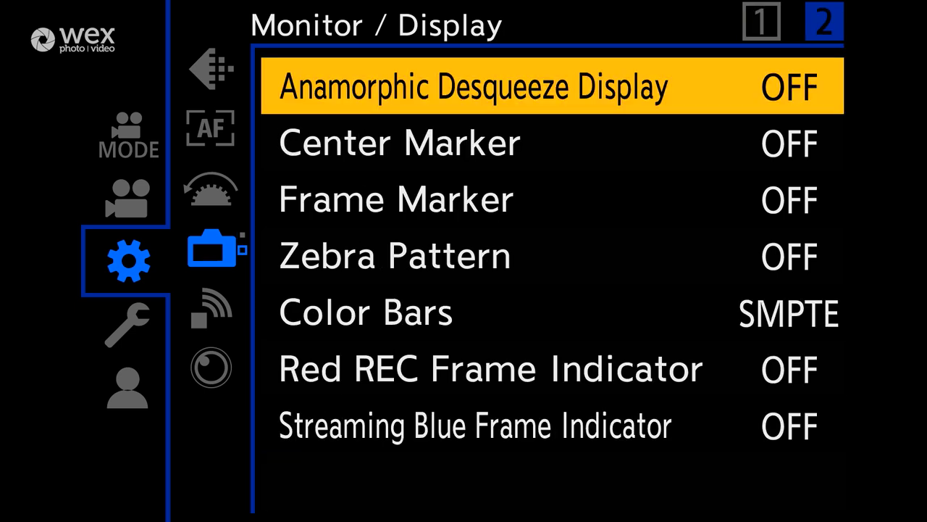
key(Up)
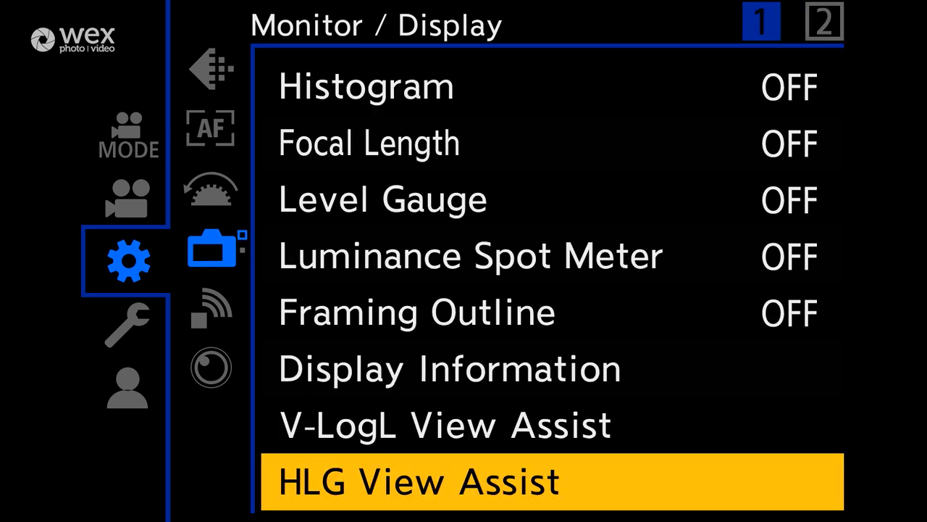
Go to the IN/OUT page and look through the Fan Mode options down to SLOW, leaving without choosing one
key(Left)
key(Down)
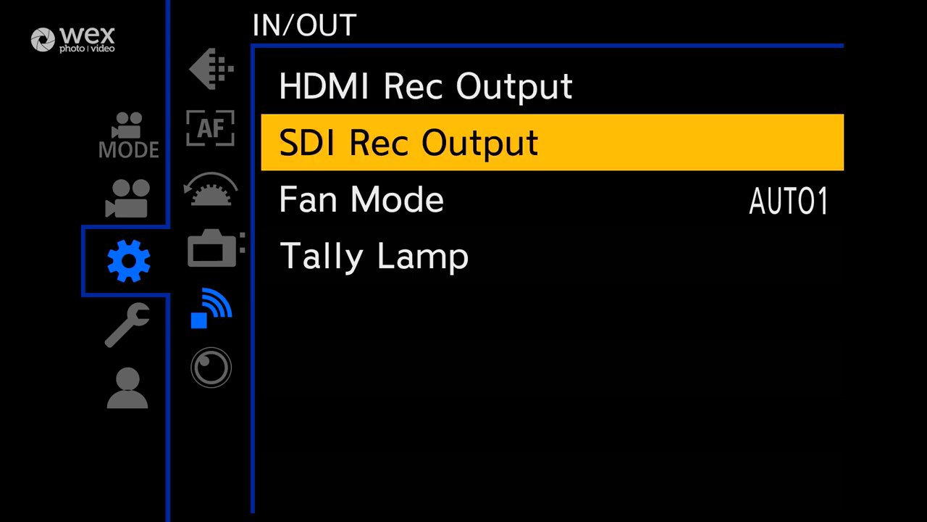
key(Up)
key(Return)
key(Down)
key(Down)
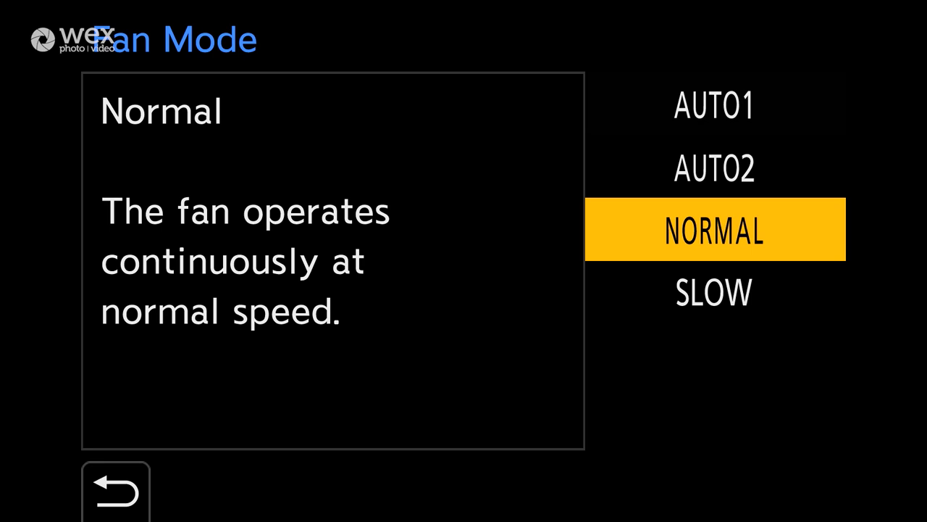
key(Down)
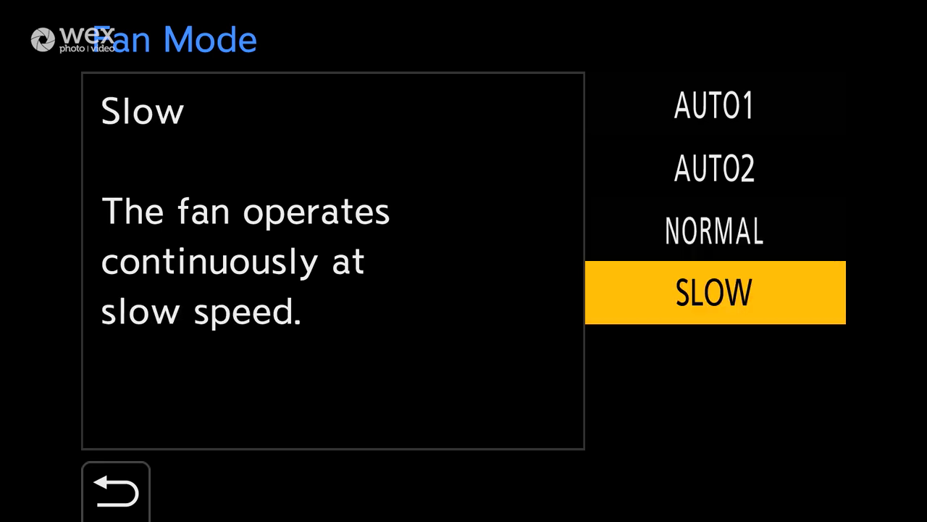
key(Escape)
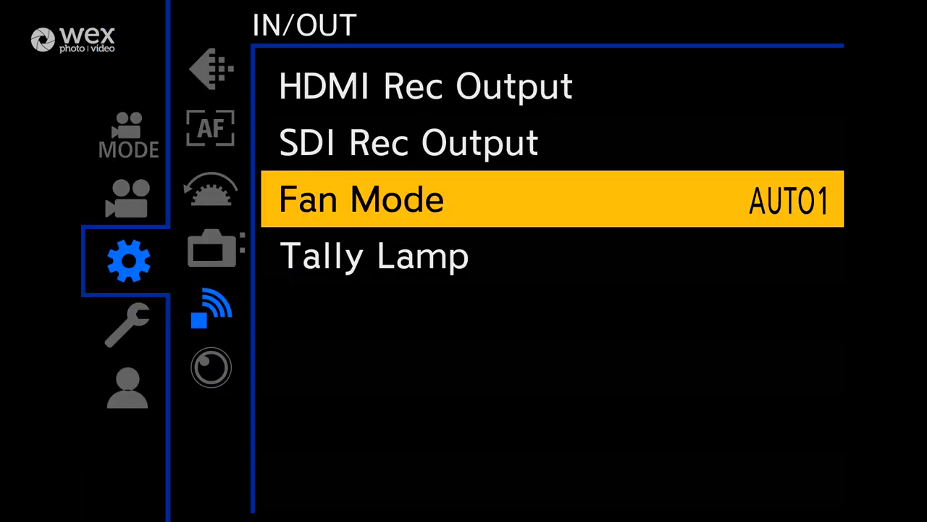
Set Front Tally Lamp to OFF in the Tally Lamp settings
key(Down)
key(Return)
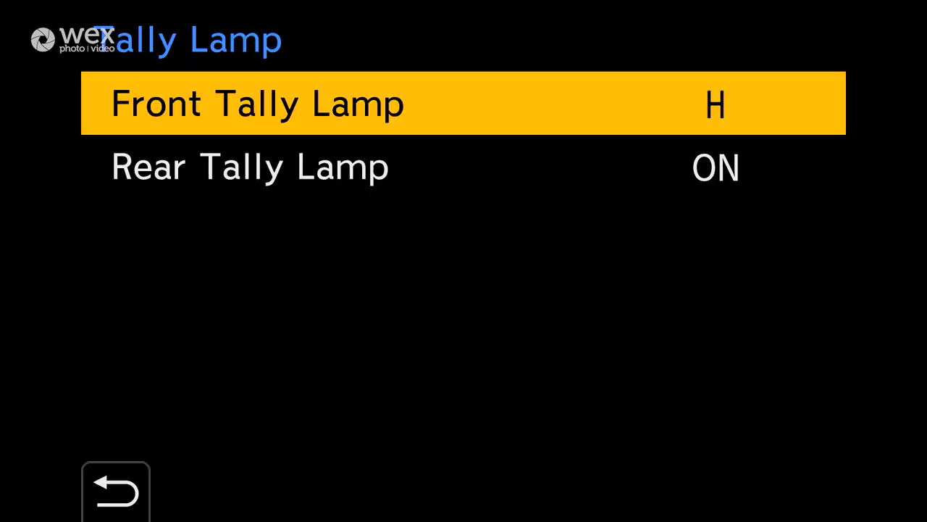
key(Return)
key(Down)
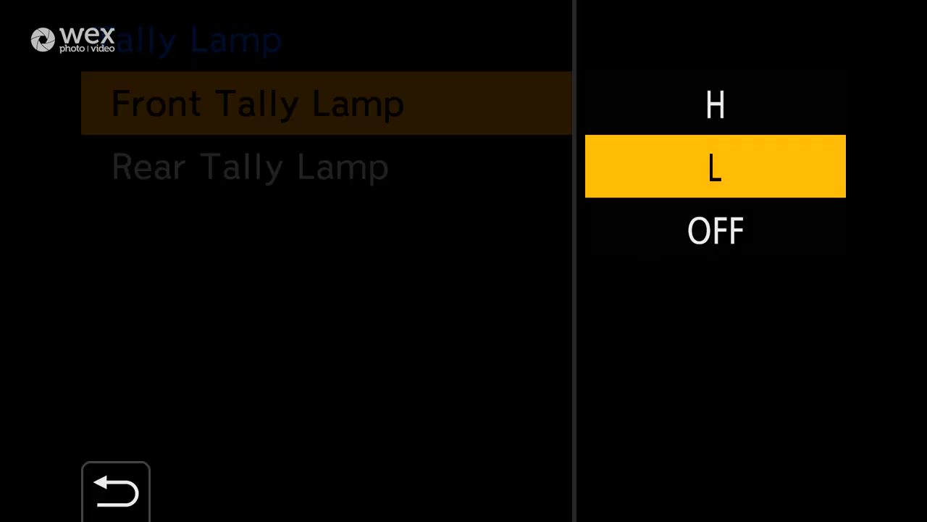
key(Down)
key(Return)
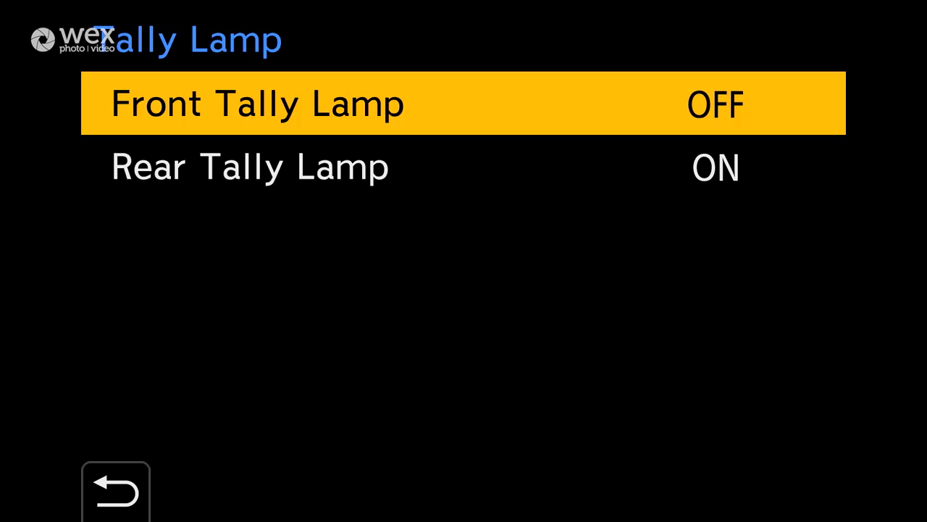
Look at the Rear Tally Lamp entry, leave Tally Lamp and go to the Lens / Others page
key(Down)
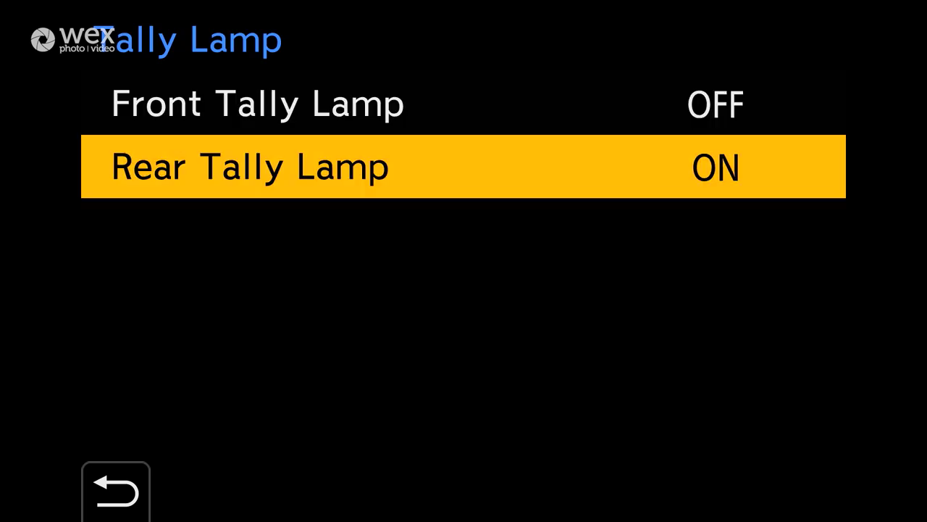
key(Escape)
key(Down)
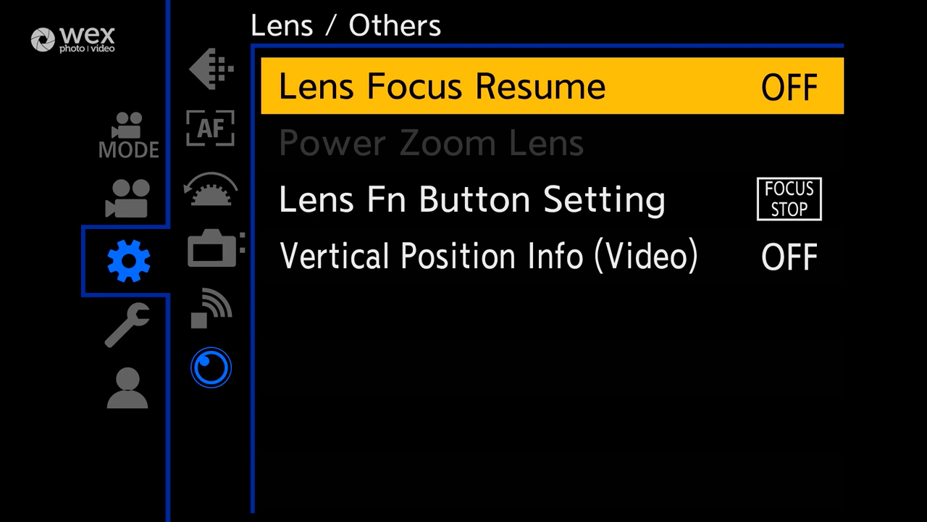